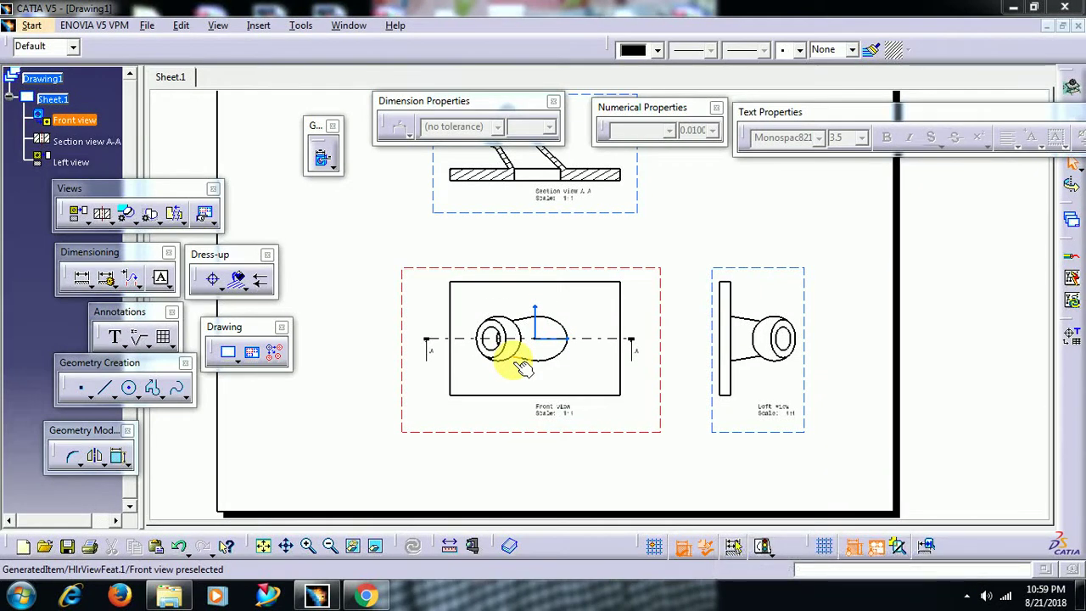
- Dimension the plate's horizontal width in the front view, placing the dimension above the plate
{"action": "mouse_move", "coordinate": [565, 300]}
{"action": "middle_mouse_down", "text": "ctrl"}
{"action": "mouse_move", "coordinate": [582, 334]}
{"action": "mouse_move", "coordinate": [573, 371]}
{"action": "mouse_move", "coordinate": [601, 308]}
{"action": "mouse_move", "coordinate": [659, 315]}
{"action": "mouse_move", "coordinate": [727, 286]}
{"action": "middle_mouse_up", "text": "ctrl"}
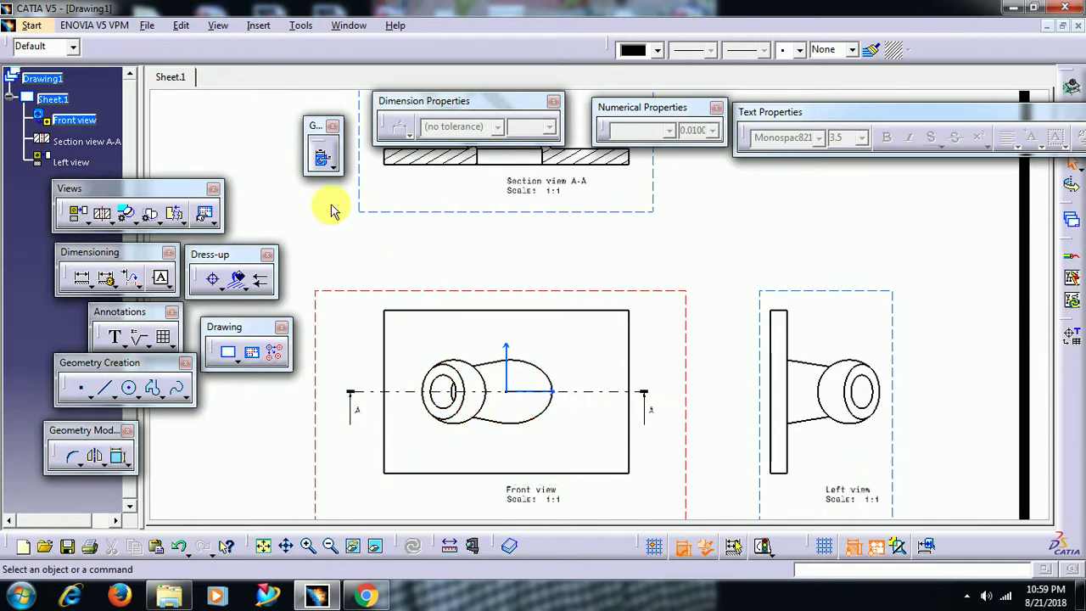
{"action": "mouse_move", "coordinate": [566, 338]}
{"action": "middle_mouse_down"}
{"action": "mouse_move", "coordinate": [588, 380]}
{"action": "mouse_move", "coordinate": [607, 365]}
{"action": "mouse_move", "coordinate": [591, 313]}
{"action": "mouse_move", "coordinate": [560, 314]}
{"action": "mouse_move", "coordinate": [626, 302]}
{"action": "mouse_move", "coordinate": [573, 341]}
{"action": "mouse_move", "coordinate": [640, 310]}
{"action": "middle_mouse_up"}
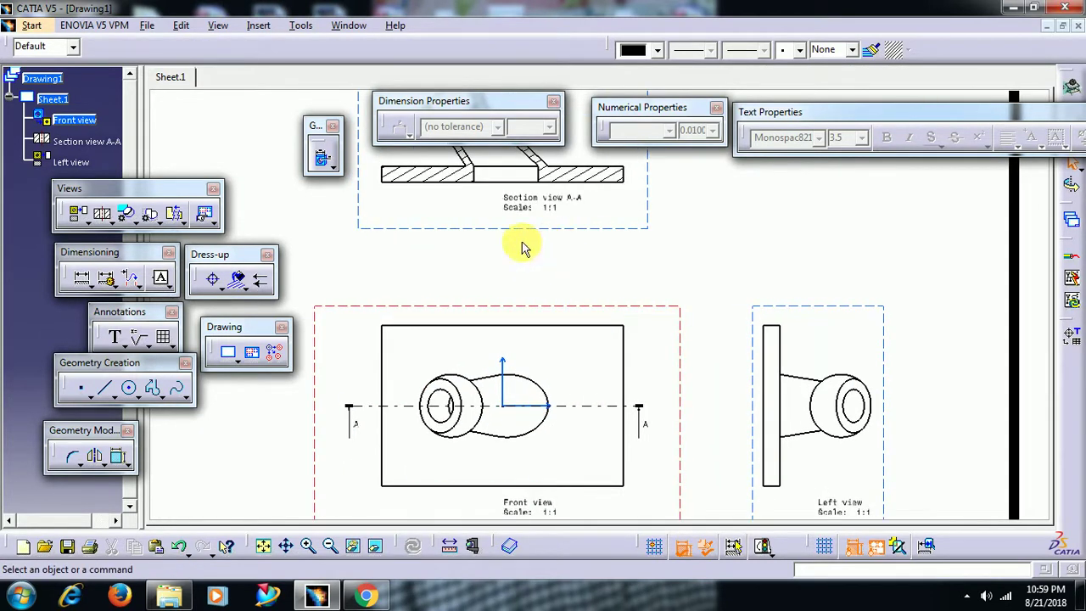
{"action": "middle_click_drag", "start_coordinate": [476, 313], "coordinate": [474, 266]}
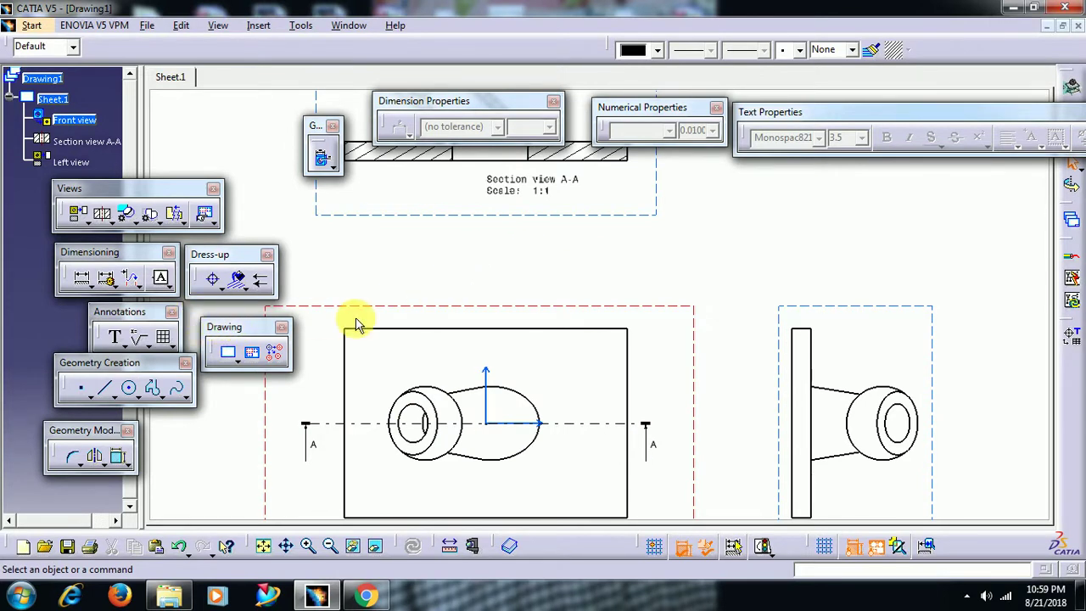
{"action": "left_click", "coordinate": [84, 280]}
{"action": "left_click", "coordinate": [439, 329]}
{"action": "left_click", "coordinate": [444, 290]}
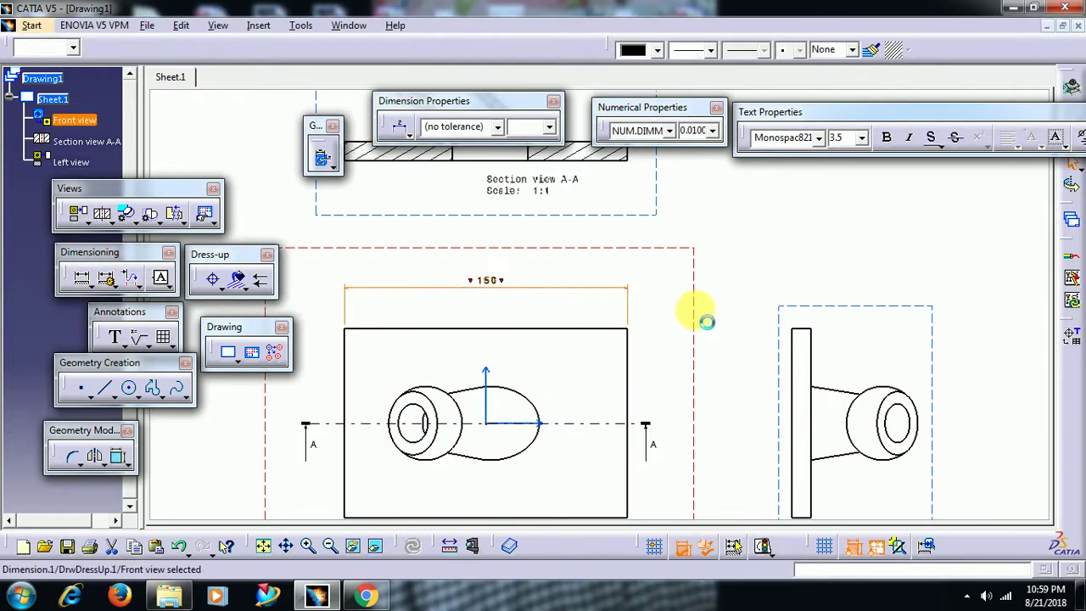
- Dimension the plate's height in the left view, placing the dimension beside its outer vertical edge
{"action": "left_click", "coordinate": [83, 278]}
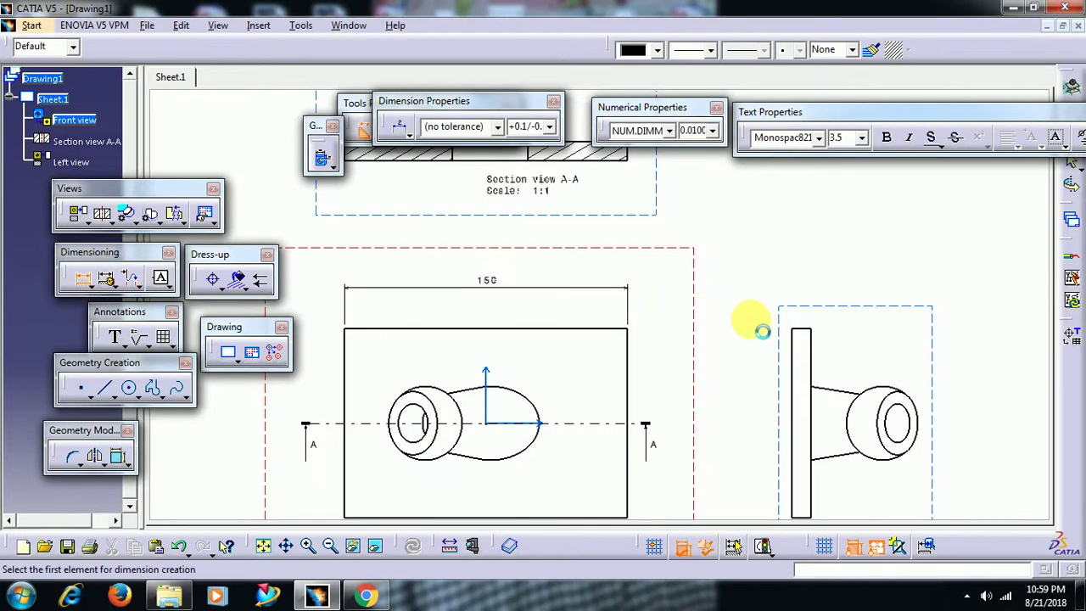
{"action": "left_click", "coordinate": [797, 358]}
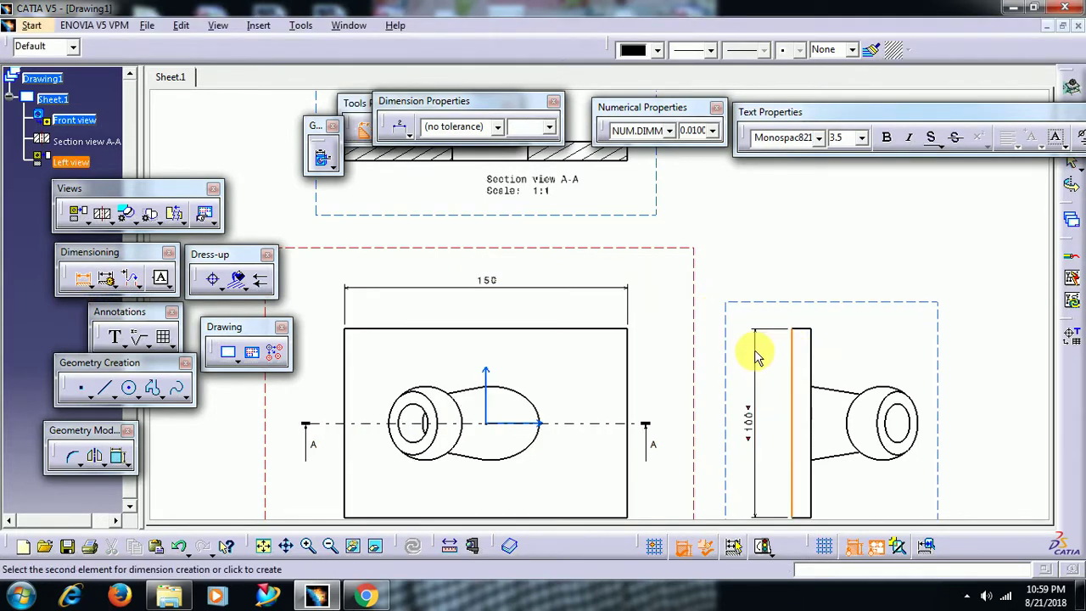
{"action": "left_click", "coordinate": [750, 352]}
{"action": "left_click", "coordinate": [692, 268]}
- Dimension the plate's thickness at its end edge in section view A-A, placing the dimension outside the plate
{"action": "mouse_move", "coordinate": [668, 247]}
{"action": "middle_mouse_down"}
{"action": "mouse_move", "coordinate": [639, 300]}
{"action": "mouse_move", "coordinate": [638, 169]}
{"action": "middle_mouse_up"}
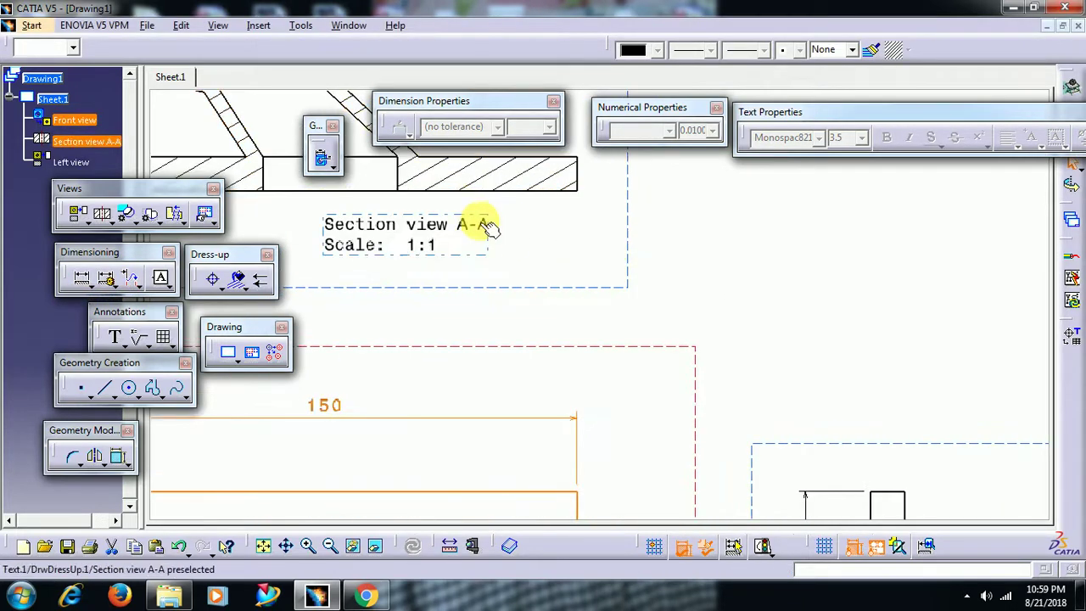
{"action": "left_click", "coordinate": [487, 226]}
{"action": "left_click", "coordinate": [106, 278]}
{"action": "left_click", "coordinate": [580, 178]}
{"action": "left_click", "coordinate": [644, 239]}
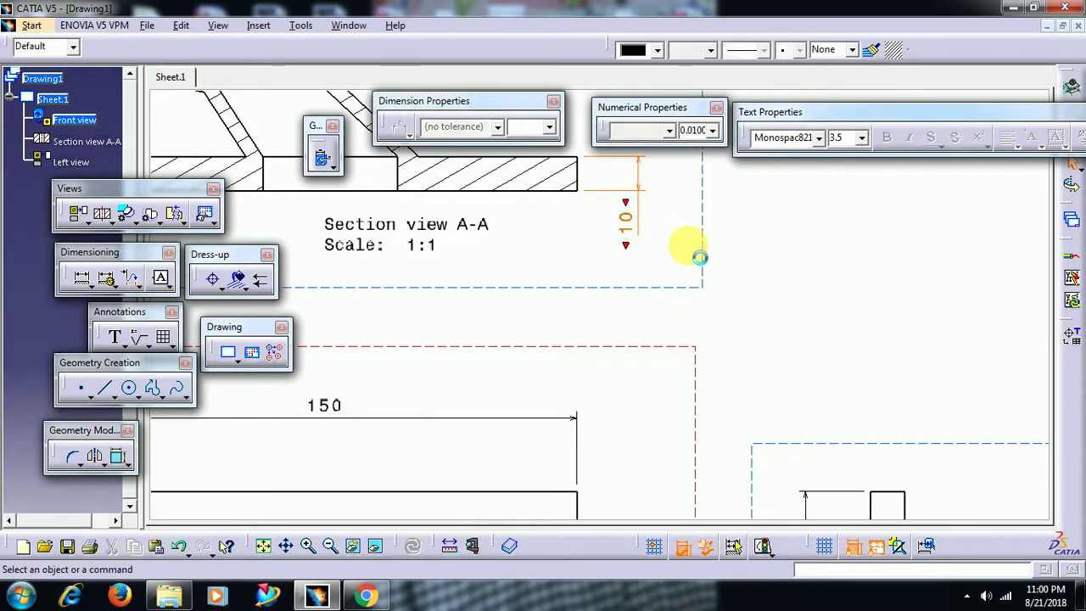
- Inspect the value settings of the plate width dimension in the front view and close them unchanged
{"action": "middle_click_drag", "start_coordinate": [755, 289], "coordinate": [815, 264], "text": "ctrl"}
{"action": "middle_click_drag", "start_coordinate": [504, 387], "coordinate": [865, 317]}
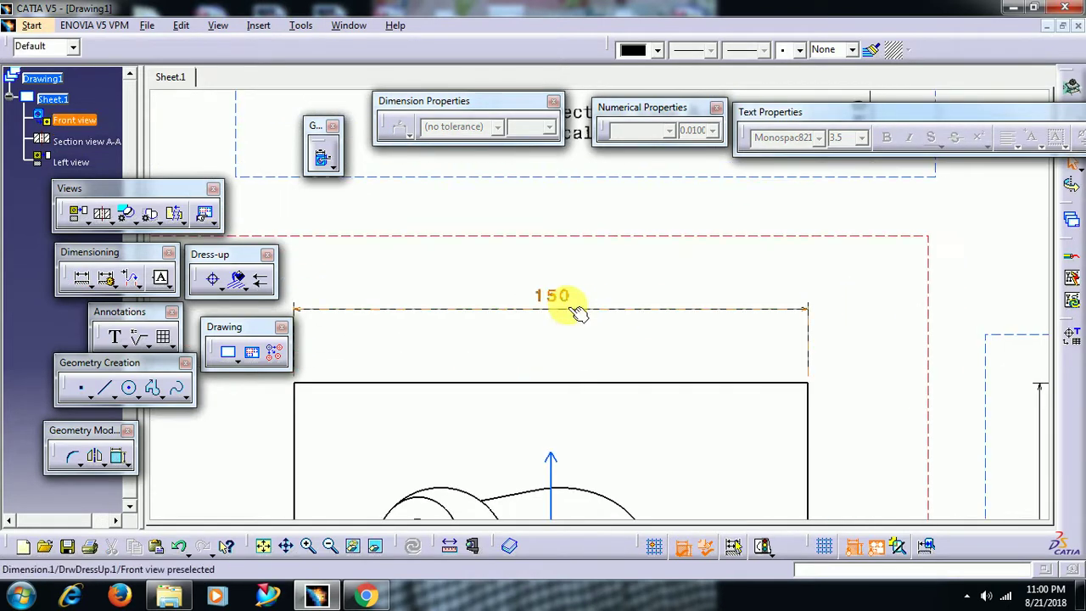
{"action": "double_click", "coordinate": [570, 307]}
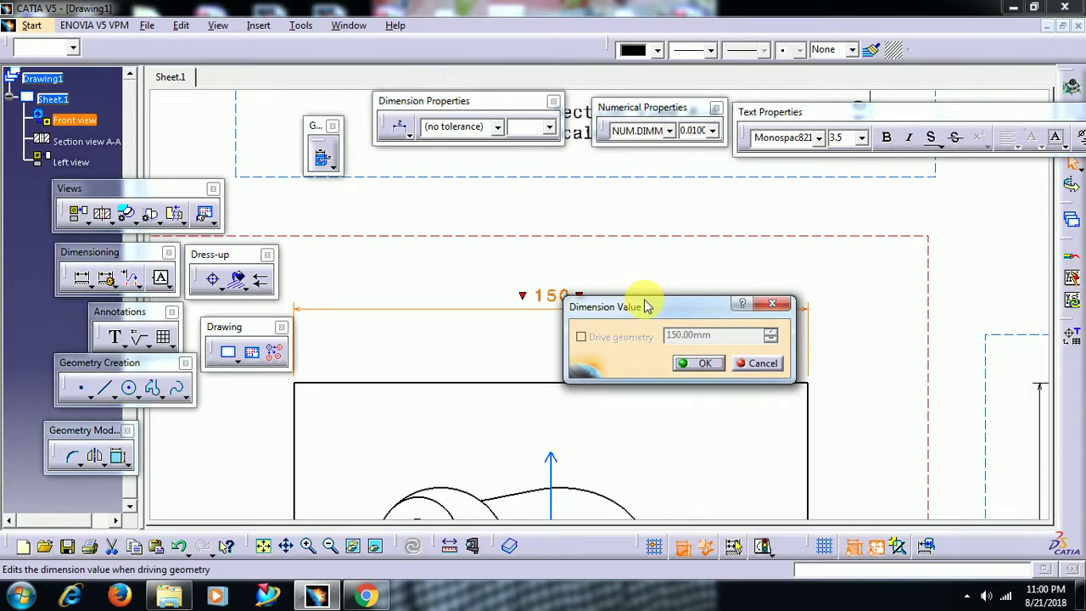
{"action": "left_click", "coordinate": [701, 364]}
- View the goe.CATPart model and return to the Drawing1 window
{"action": "left_click", "coordinate": [355, 26]}
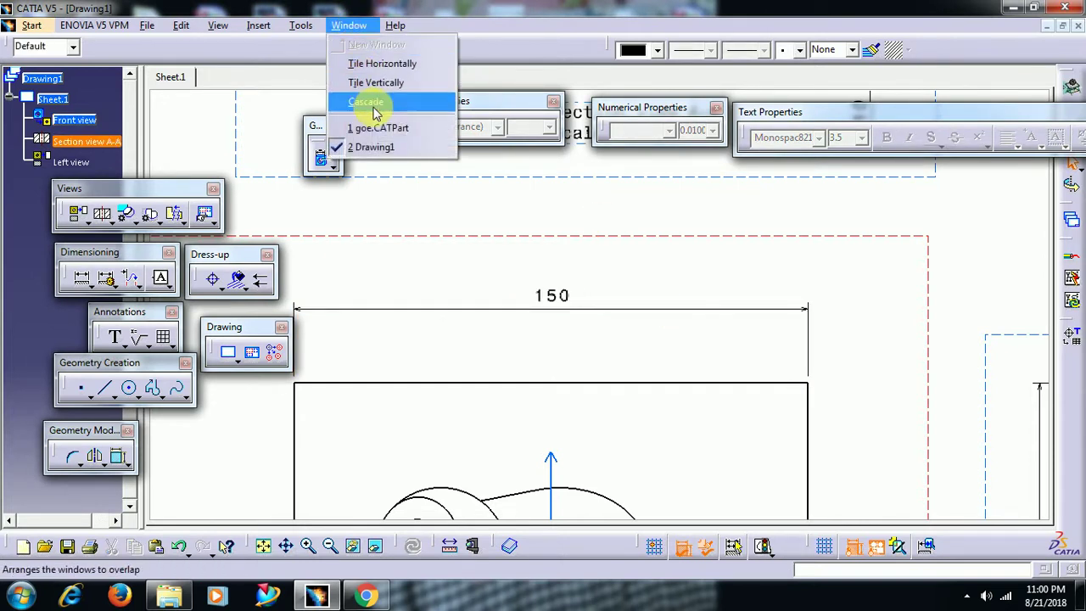
{"action": "left_click", "coordinate": [388, 126]}
{"action": "middle_click_drag", "start_coordinate": [650, 332], "coordinate": [627, 280]}
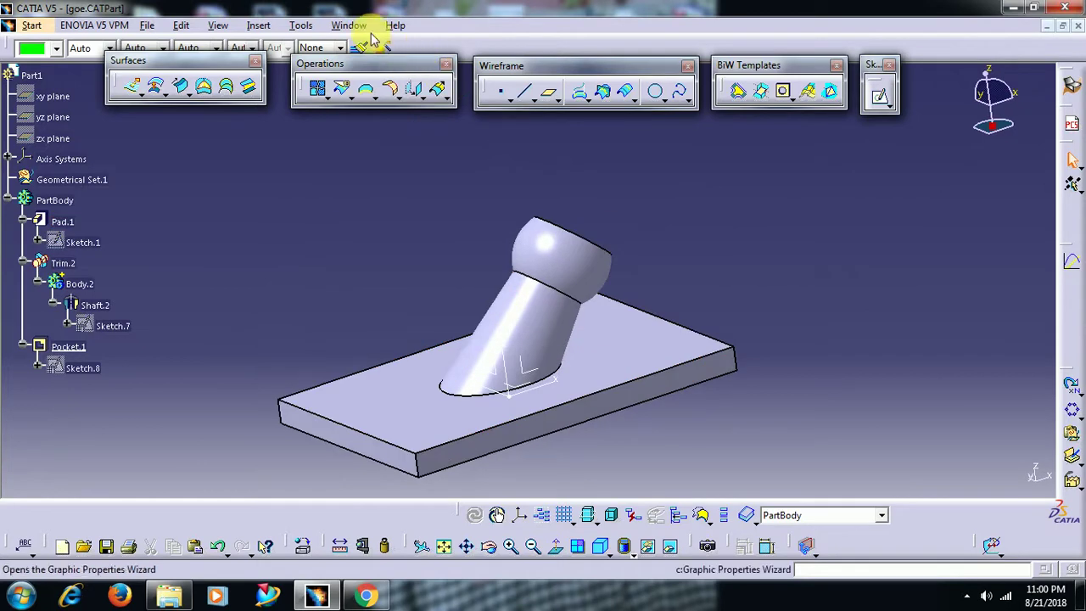
{"action": "left_click", "coordinate": [352, 25]}
{"action": "left_click", "coordinate": [373, 147]}
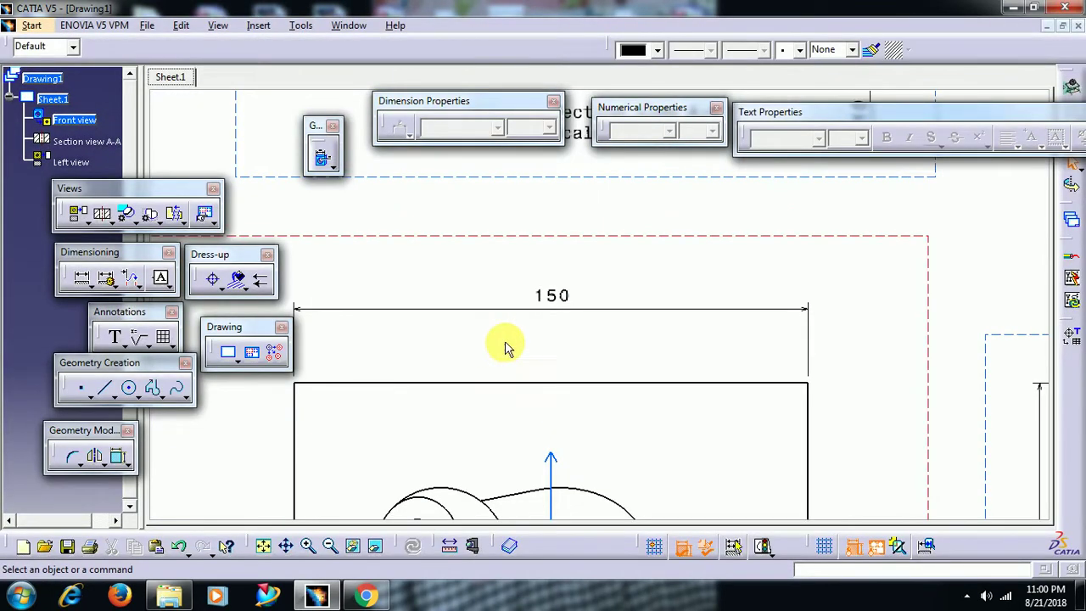
- Recheck whether the front view's width dimension can drive the geometry, and cancel the dimension value settings
{"action": "left_click", "coordinate": [555, 297]}
{"action": "double_click", "coordinate": [554, 297]}
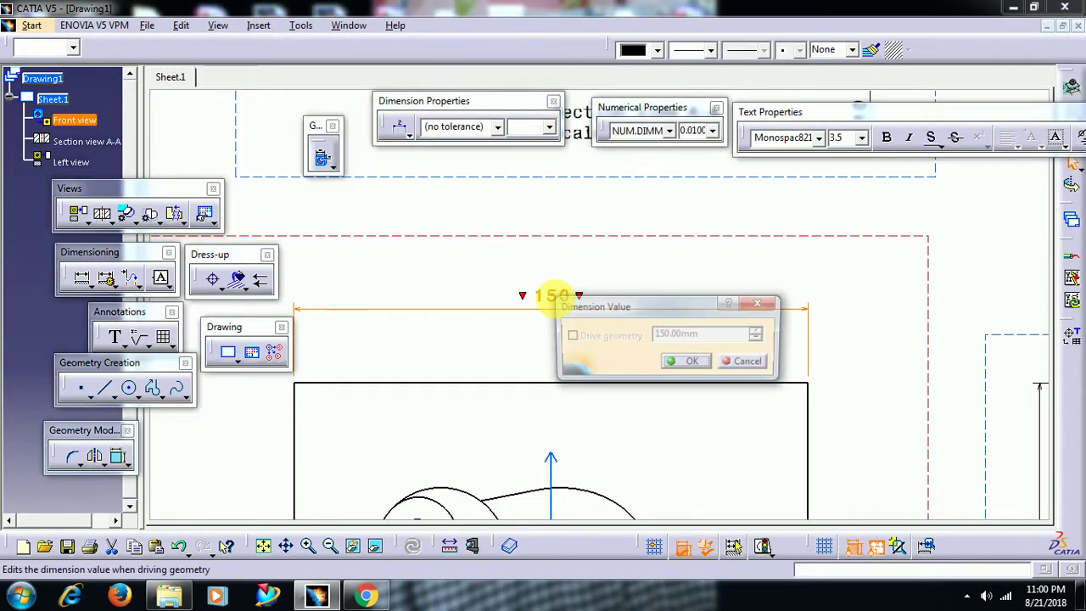
{"action": "left_click", "coordinate": [746, 359]}
{"action": "left_click", "coordinate": [409, 258]}
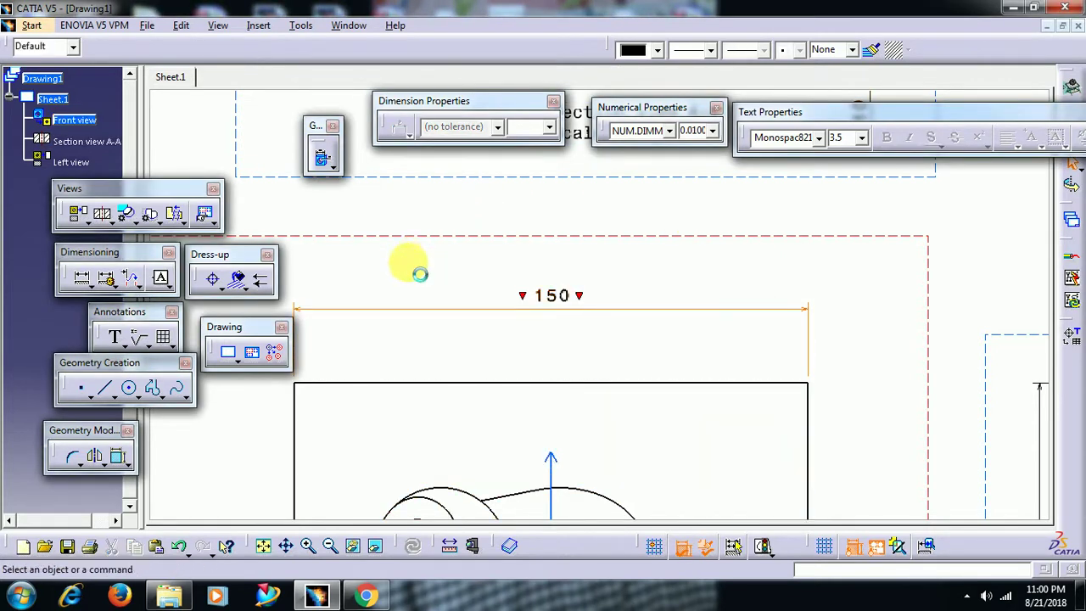
- In goe.CATPart, edit Sketch.1 of Pad.1, set the rectangle's horizontal length to 130 mm, and exit the sketch
{"action": "left_click", "coordinate": [350, 26]}
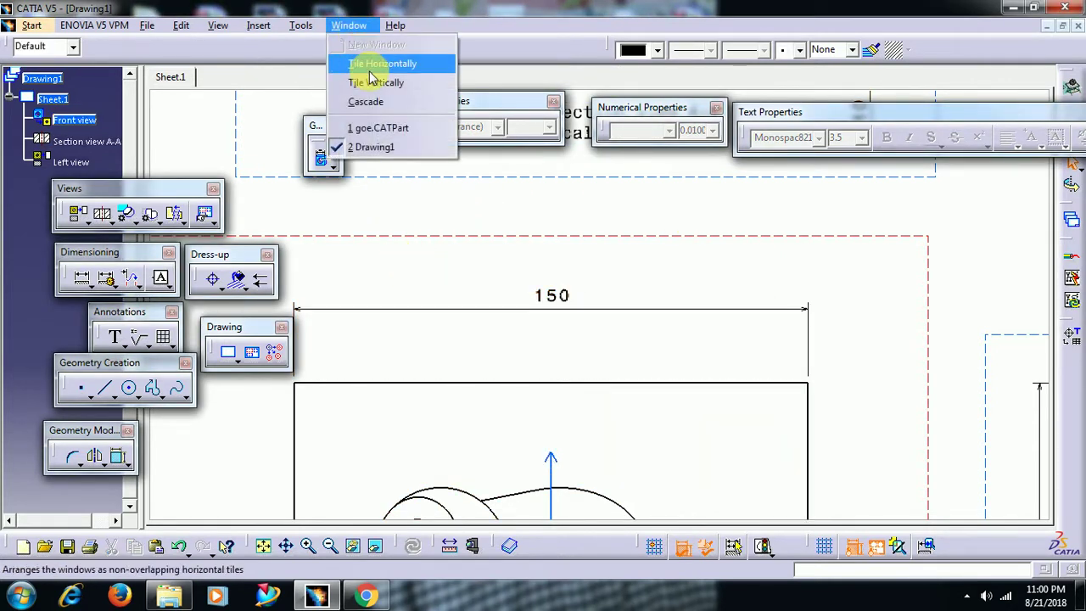
{"action": "left_click", "coordinate": [379, 127]}
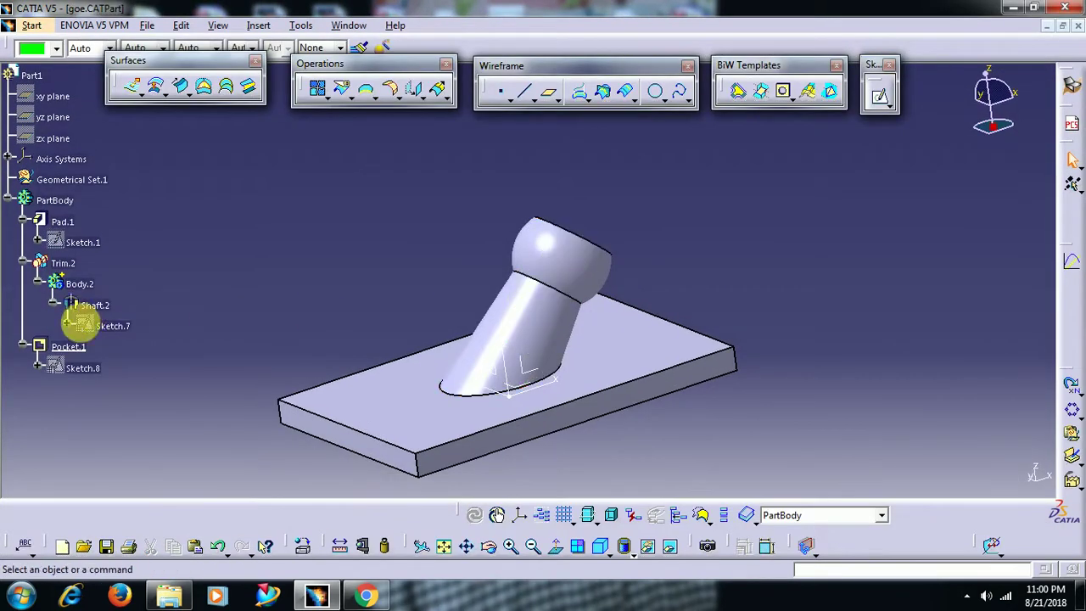
{"action": "left_click", "coordinate": [82, 238]}
{"action": "double_click", "coordinate": [82, 240]}
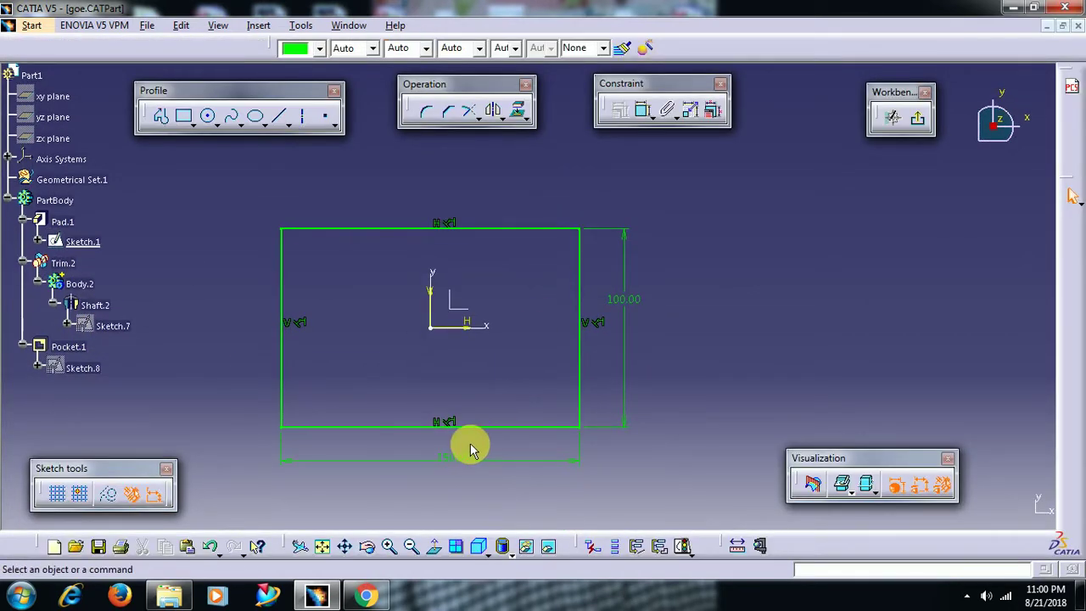
{"action": "double_click", "coordinate": [465, 461]}
{"action": "type", "text": "1"}
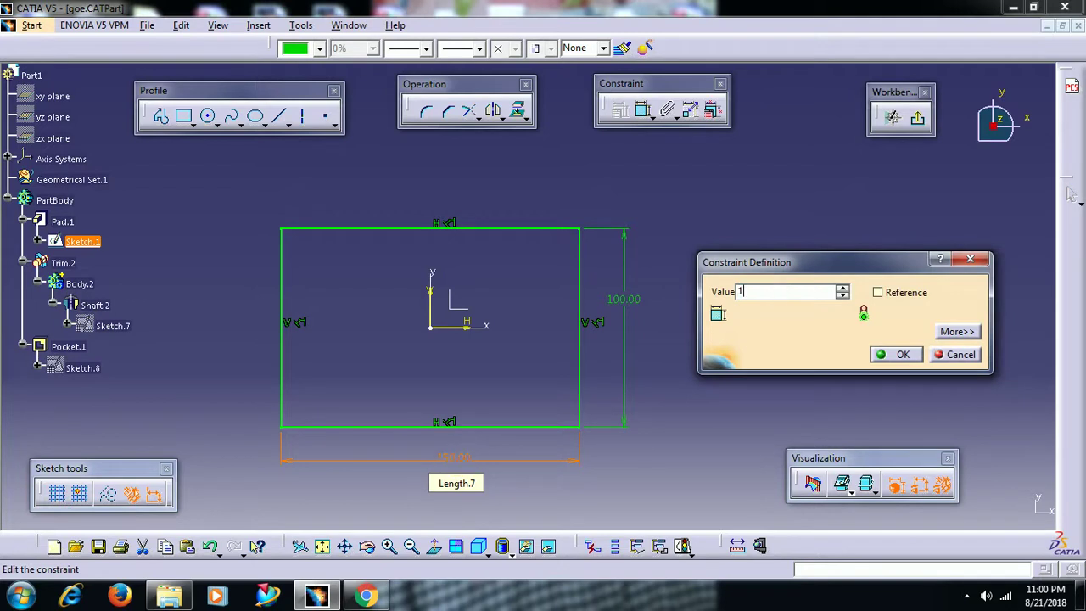
{"action": "type", "text": "30"}
{"action": "key", "text": "Return"}
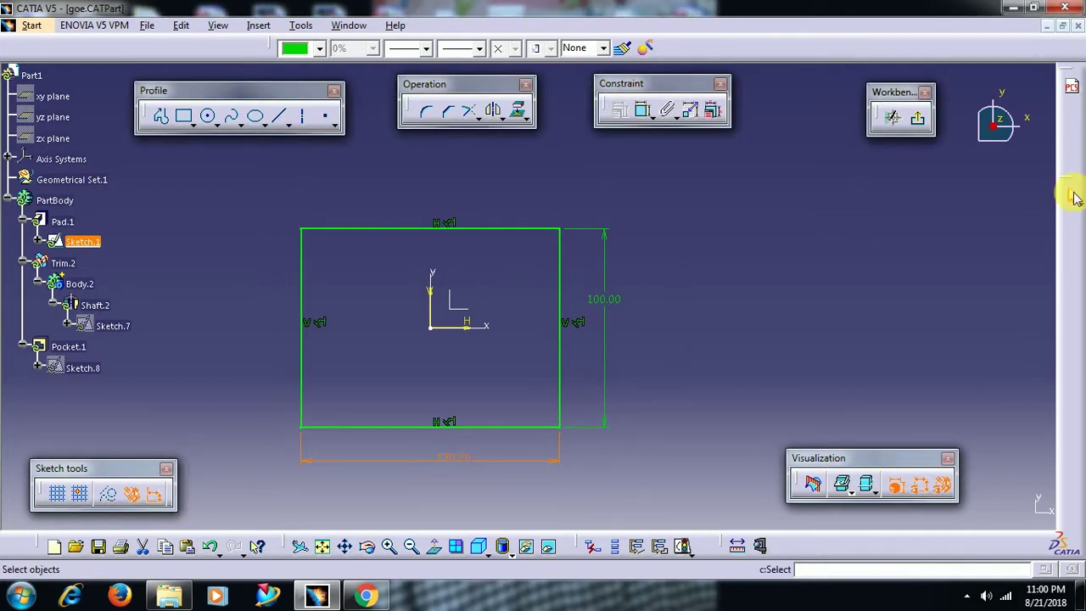
{"action": "left_click", "coordinate": [920, 121]}
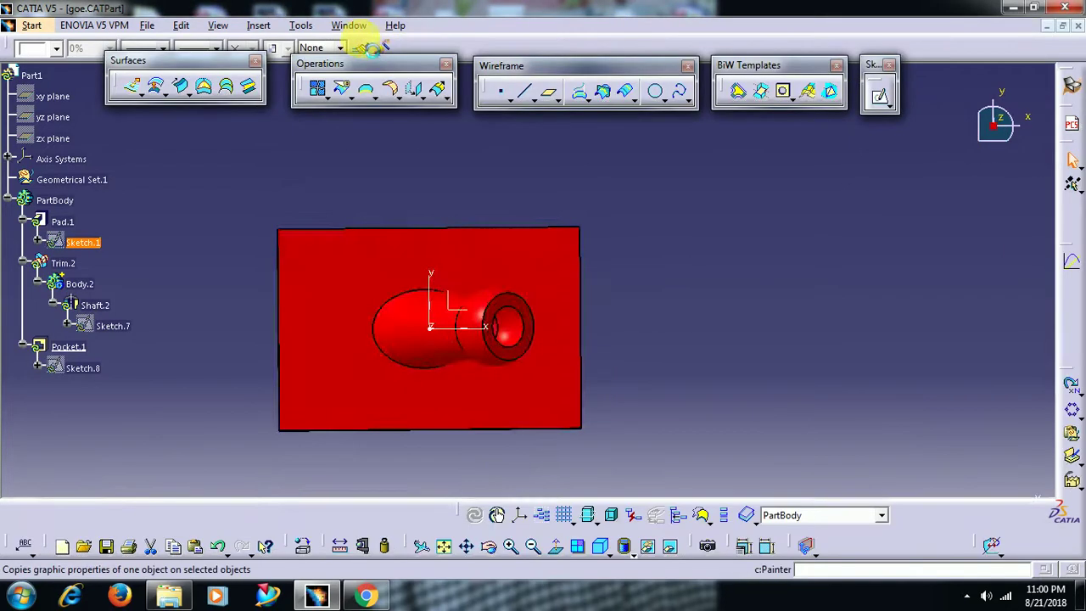
- Return to Drawing1 and update the sheet's views to match the modified part
{"action": "left_click", "coordinate": [348, 26]}
{"action": "left_click", "coordinate": [366, 147]}
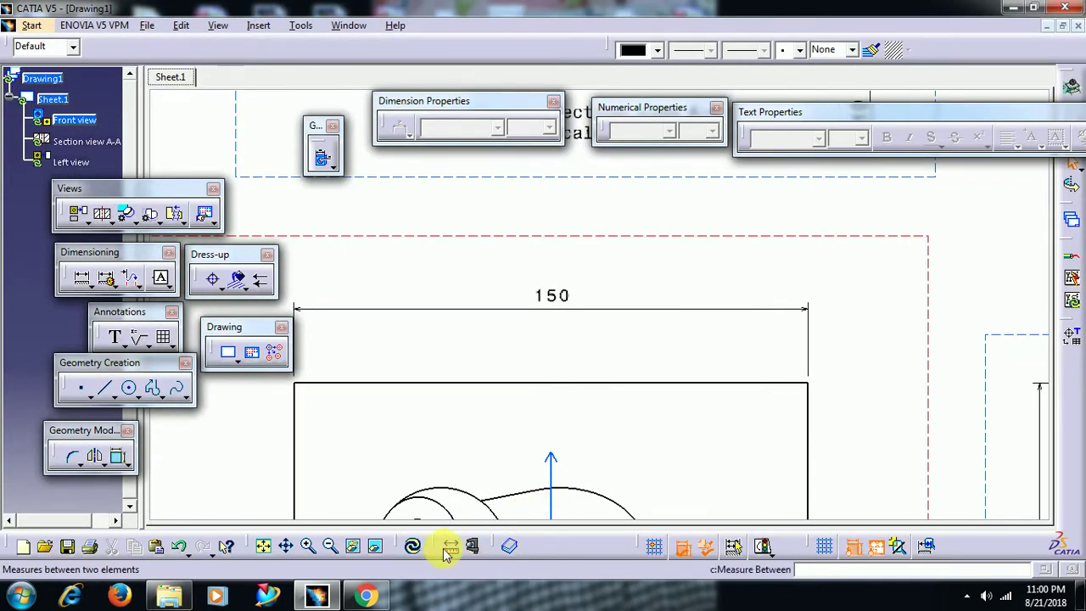
{"action": "left_click", "coordinate": [412, 545]}
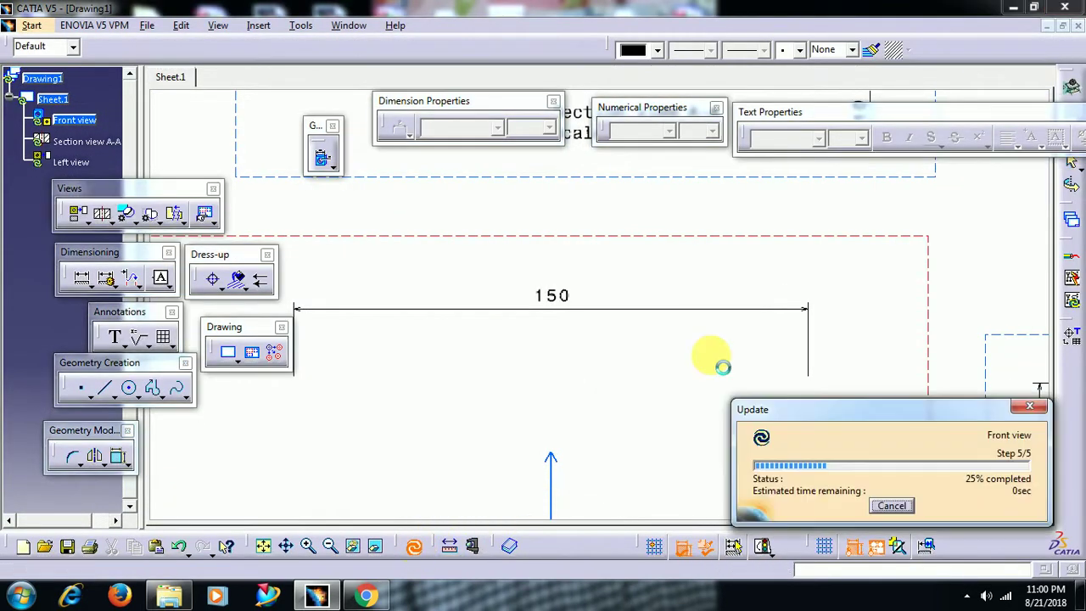
{"action": "mouse_move", "coordinate": [687, 306]}
{"action": "middle_mouse_down"}
{"action": "mouse_move", "coordinate": [758, 376]}
{"action": "mouse_move", "coordinate": [706, 268]}
{"action": "mouse_move", "coordinate": [722, 291]}
{"action": "mouse_move", "coordinate": [553, 376]}
{"action": "mouse_move", "coordinate": [572, 315]}
{"action": "mouse_move", "coordinate": [620, 322]}
{"action": "mouse_move", "coordinate": [572, 417]}
{"action": "mouse_move", "coordinate": [600, 309]}
{"action": "mouse_move", "coordinate": [606, 358]}
{"action": "mouse_move", "coordinate": [576, 339]}
{"action": "middle_mouse_up"}
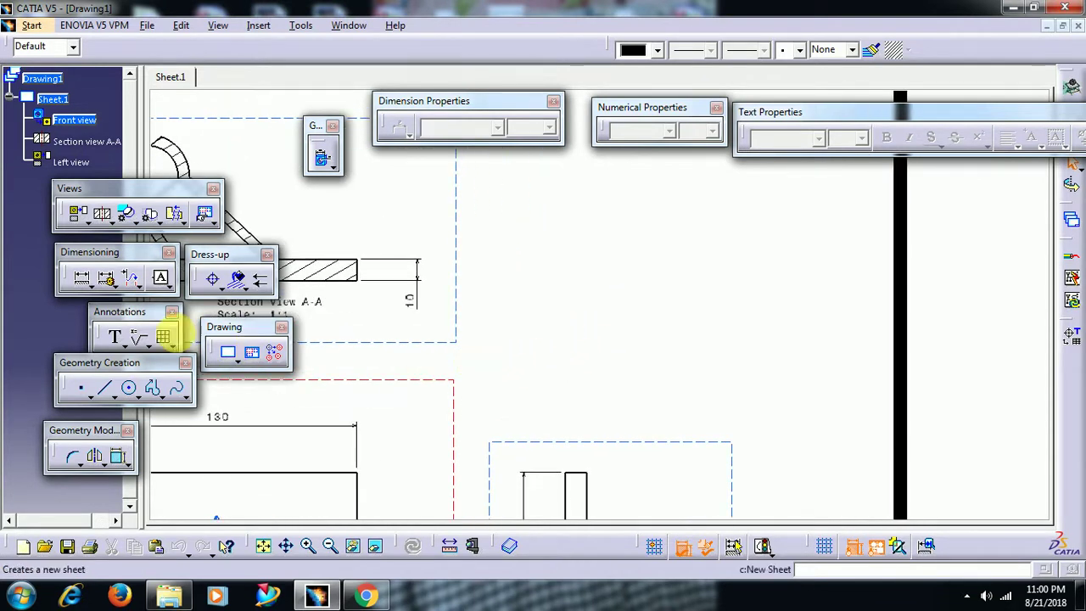
{"action": "mouse_move", "coordinate": [432, 424]}
{"action": "middle_mouse_down"}
{"action": "mouse_move", "coordinate": [650, 206]}
{"action": "mouse_move", "coordinate": [658, 230]}
{"action": "mouse_move", "coordinate": [672, 217]}
{"action": "middle_mouse_up"}
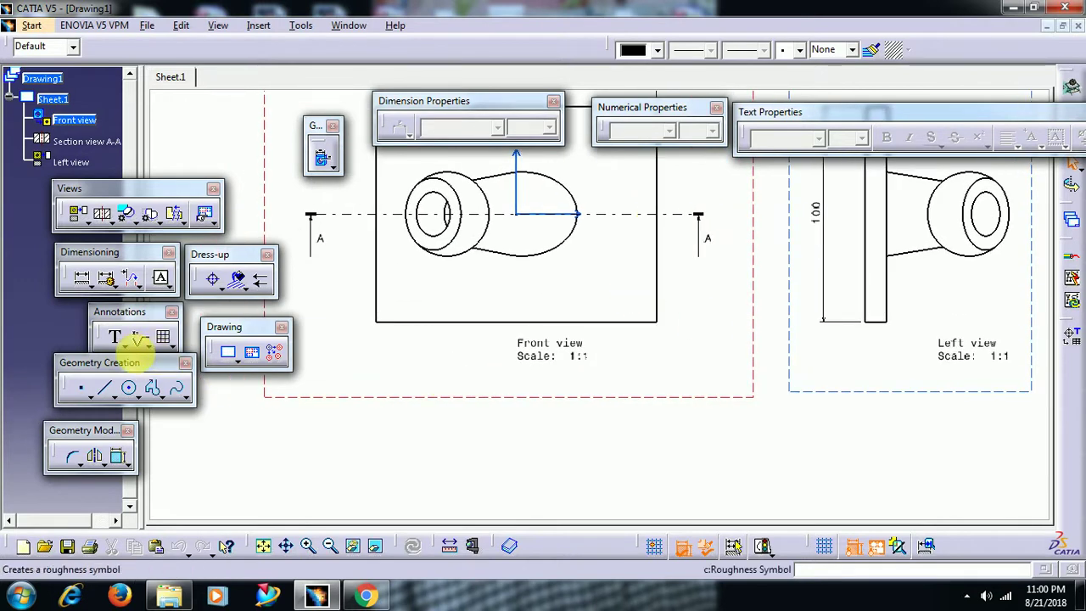
- Sketch a closed, stepped L-shaped profile about 61 mm wide below the front view
{"action": "left_click", "coordinate": [151, 390]}
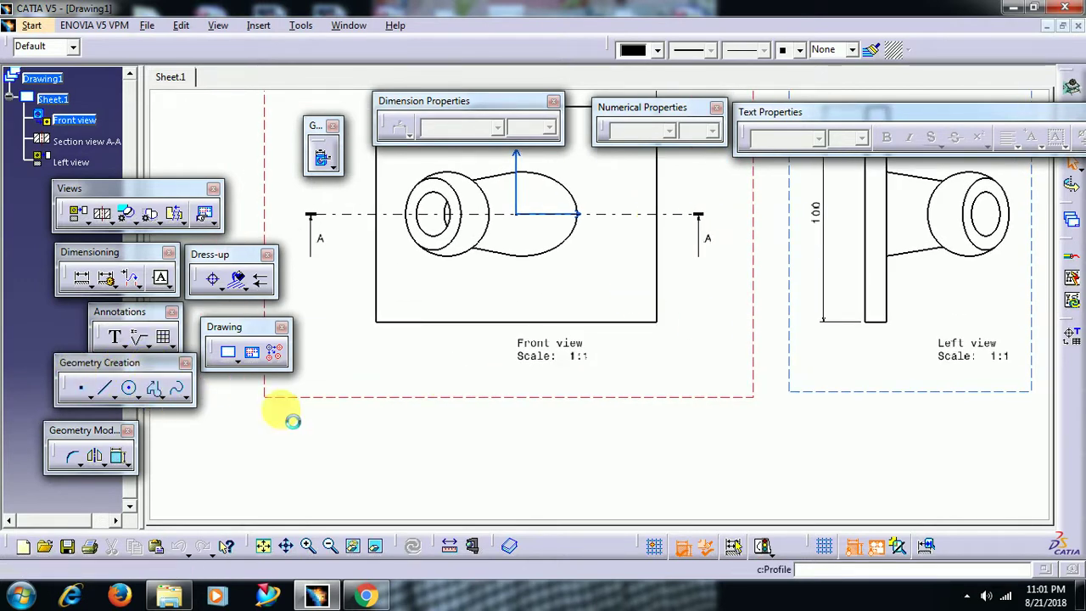
{"action": "left_click", "coordinate": [460, 414]}
{"action": "left_click", "coordinate": [460, 489]}
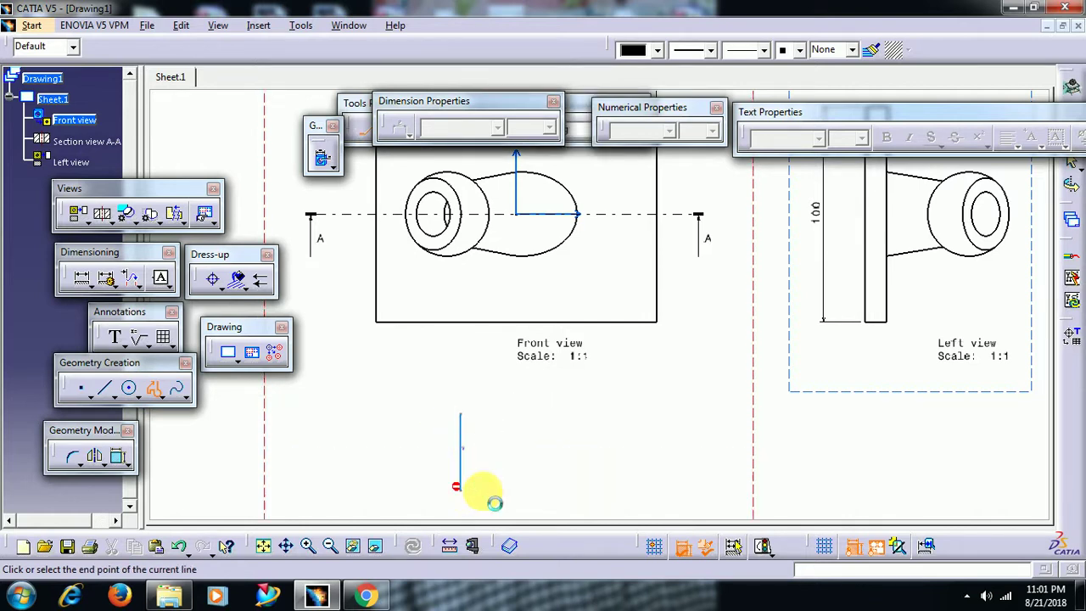
{"action": "left_click", "coordinate": [591, 489]}
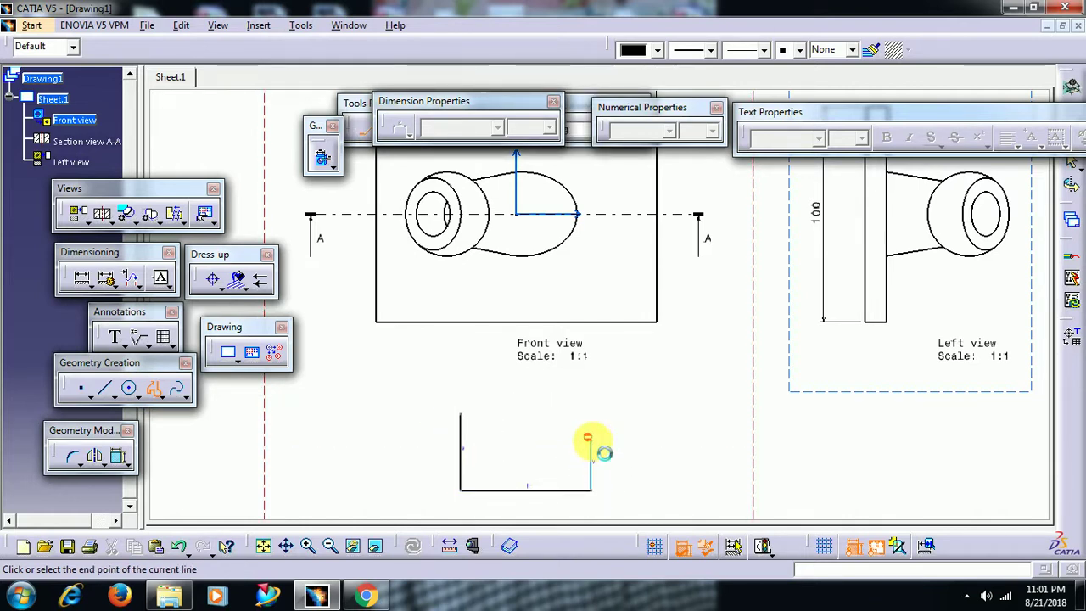
{"action": "left_click", "coordinate": [592, 441]}
{"action": "left_click", "coordinate": [533, 441]}
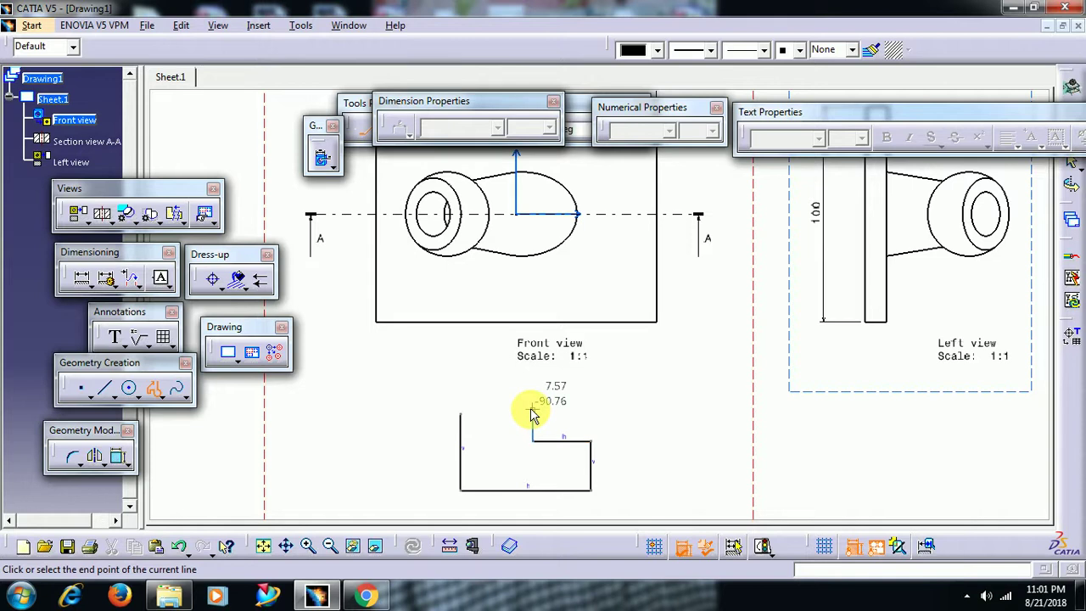
{"action": "left_click", "coordinate": [532, 415]}
{"action": "left_click", "coordinate": [460, 415]}
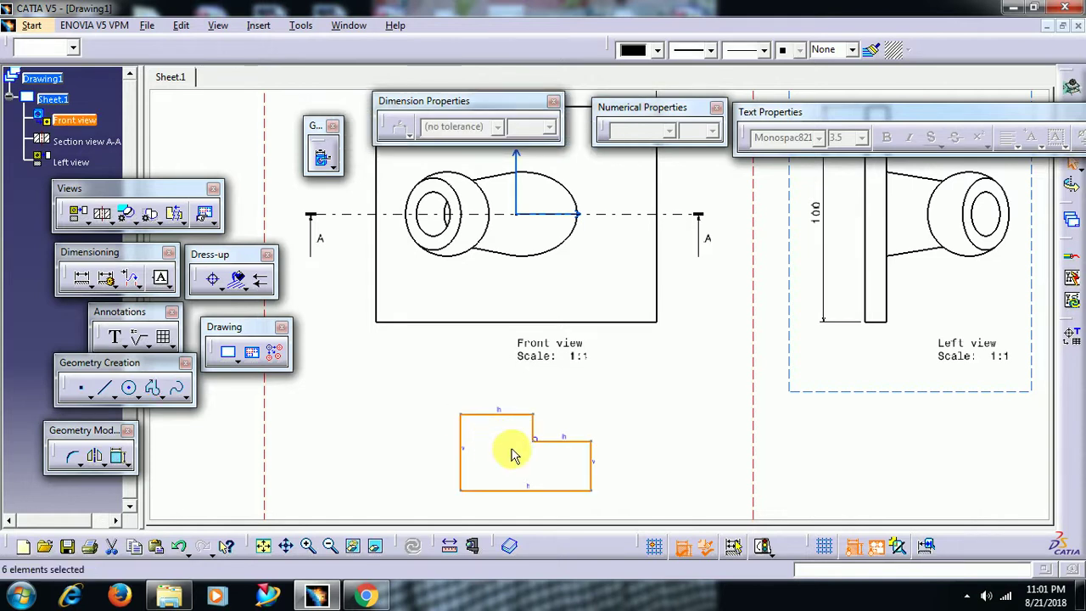
- Dimension the bottom edge of the stepped profile, placing the dimension below it
{"action": "mouse_move", "coordinate": [537, 462]}
{"action": "middle_mouse_down"}
{"action": "mouse_move", "coordinate": [502, 310]}
{"action": "mouse_move", "coordinate": [573, 375]}
{"action": "mouse_move", "coordinate": [599, 359]}
{"action": "mouse_move", "coordinate": [642, 368]}
{"action": "mouse_move", "coordinate": [672, 335]}
{"action": "middle_mouse_up"}
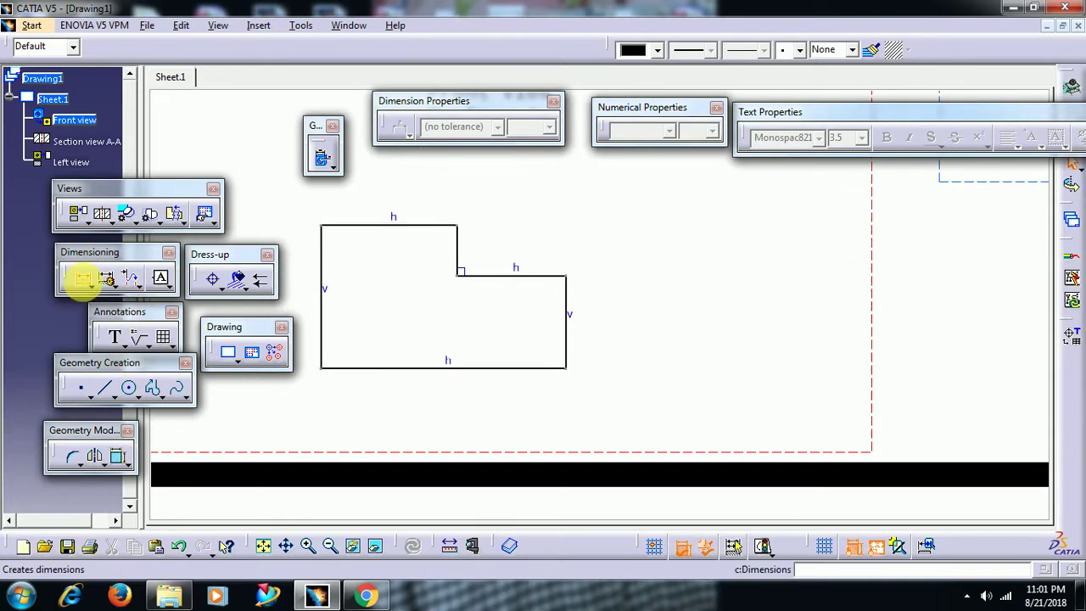
{"action": "left_click", "coordinate": [82, 278]}
{"action": "left_click", "coordinate": [392, 372]}
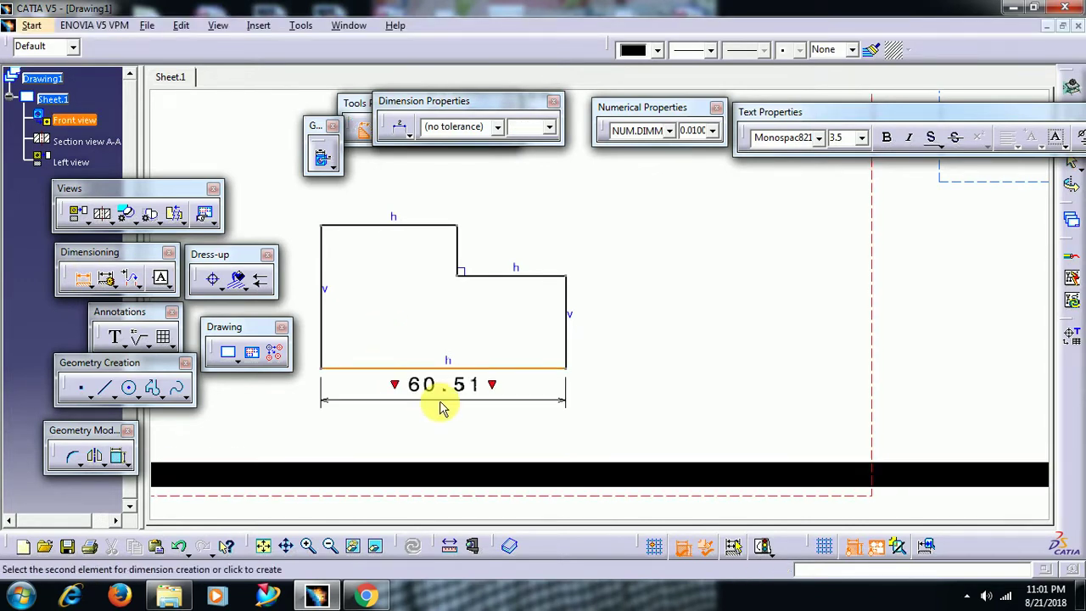
{"action": "left_click", "coordinate": [443, 413]}
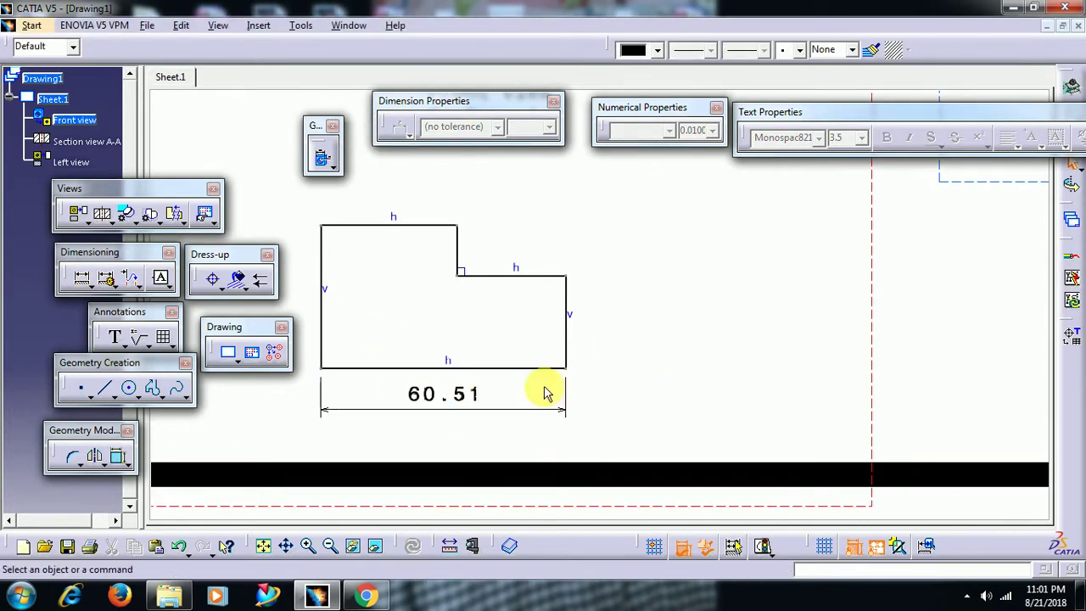
- Make the stepped profile's bottom dimension drive the geometry and set its value to 75 mm
{"action": "double_click", "coordinate": [435, 402]}
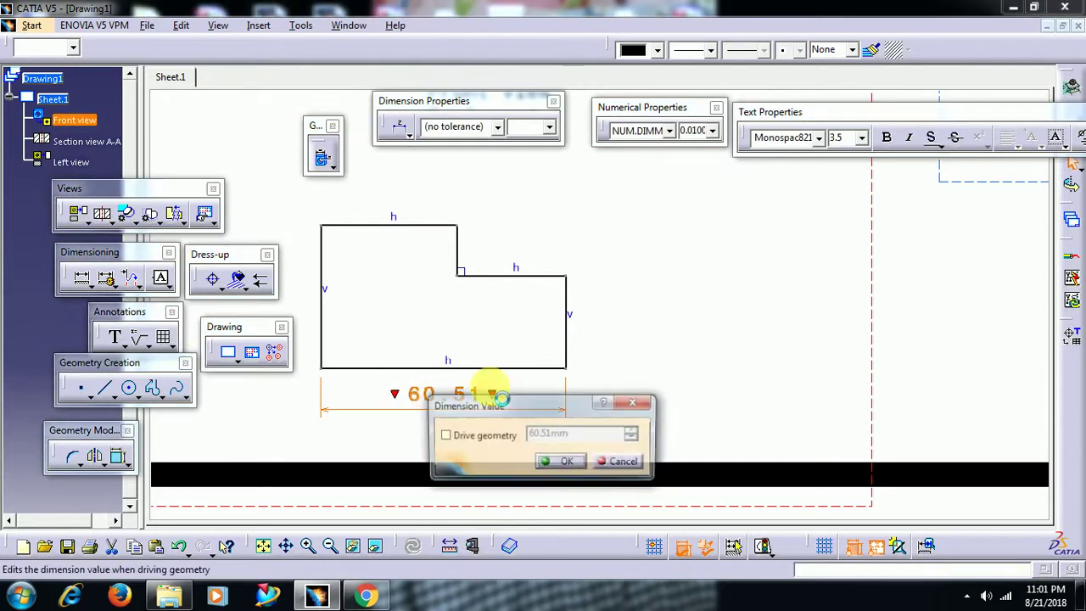
{"action": "left_click", "coordinate": [444, 436]}
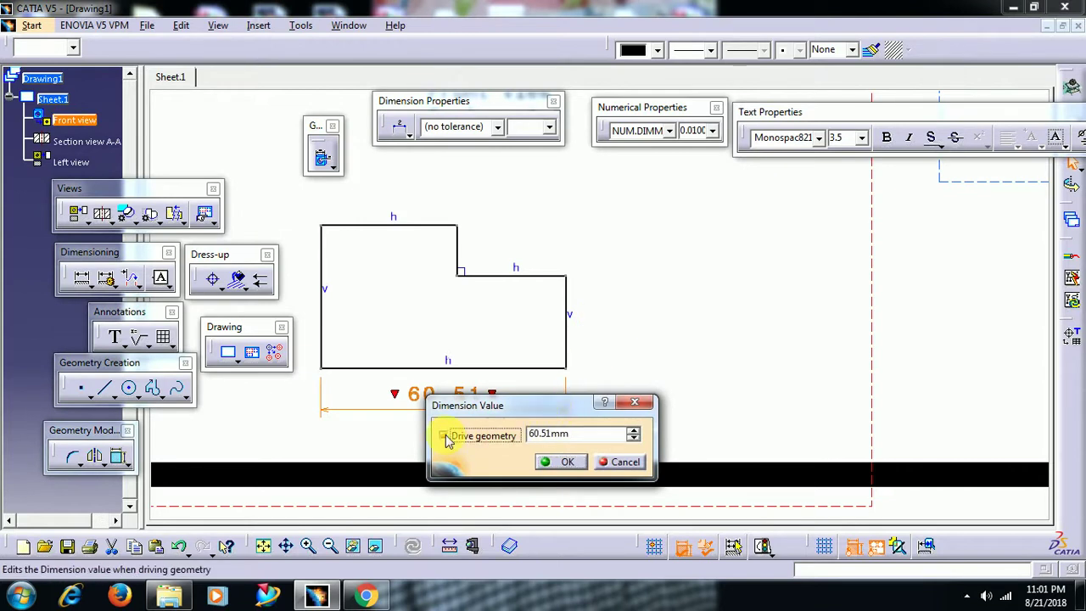
{"action": "double_click", "coordinate": [593, 438]}
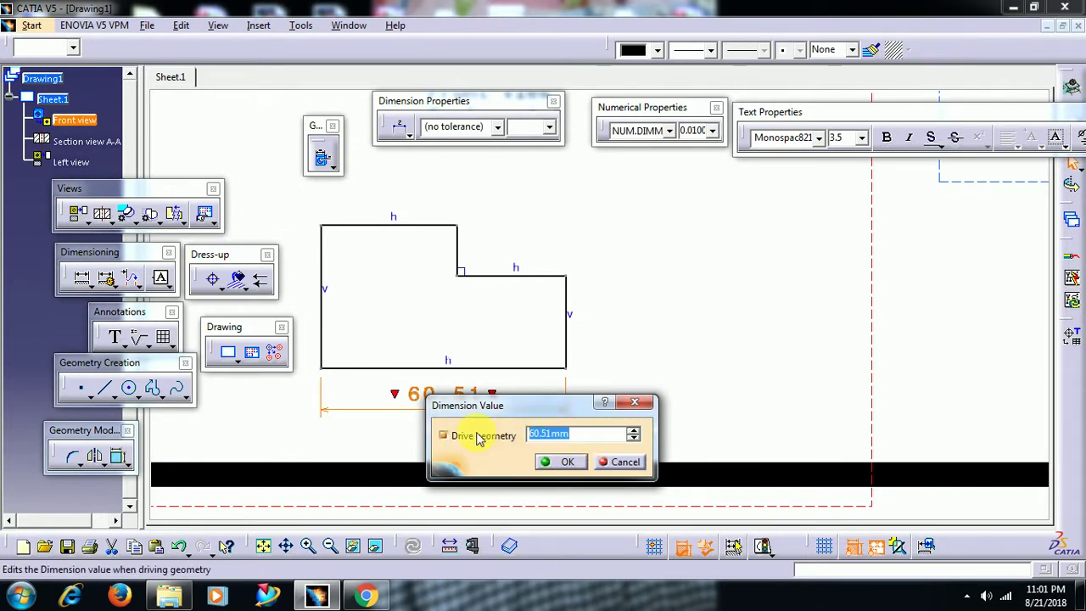
{"action": "type", "text": "75.00mm"}
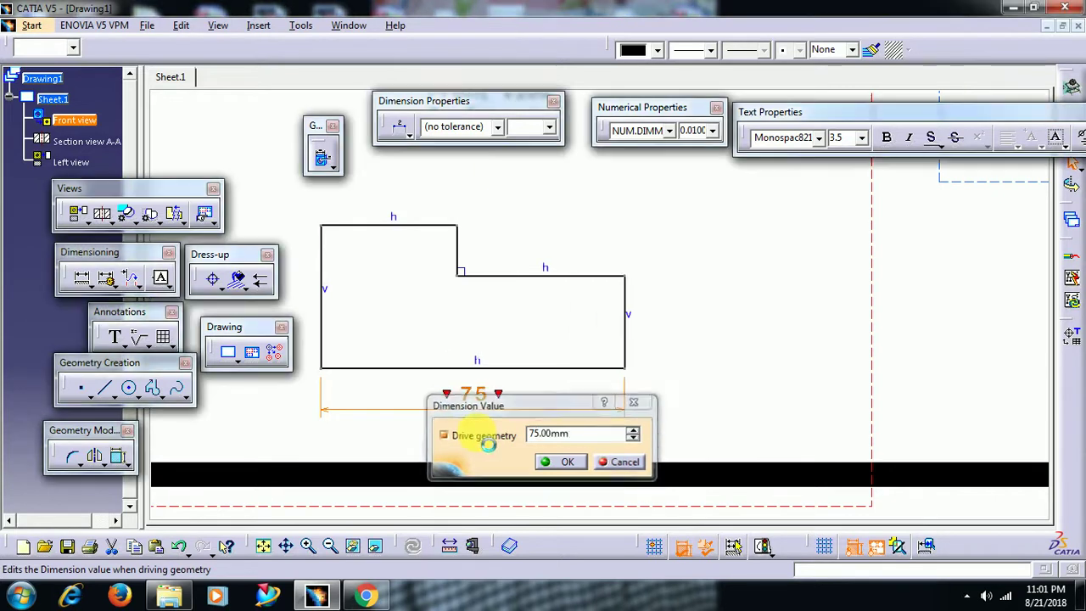
{"action": "key", "text": "Return"}
{"action": "left_click", "coordinate": [495, 288]}
{"action": "middle_click_drag", "start_coordinate": [519, 301], "coordinate": [526, 341], "text": "ctrl"}
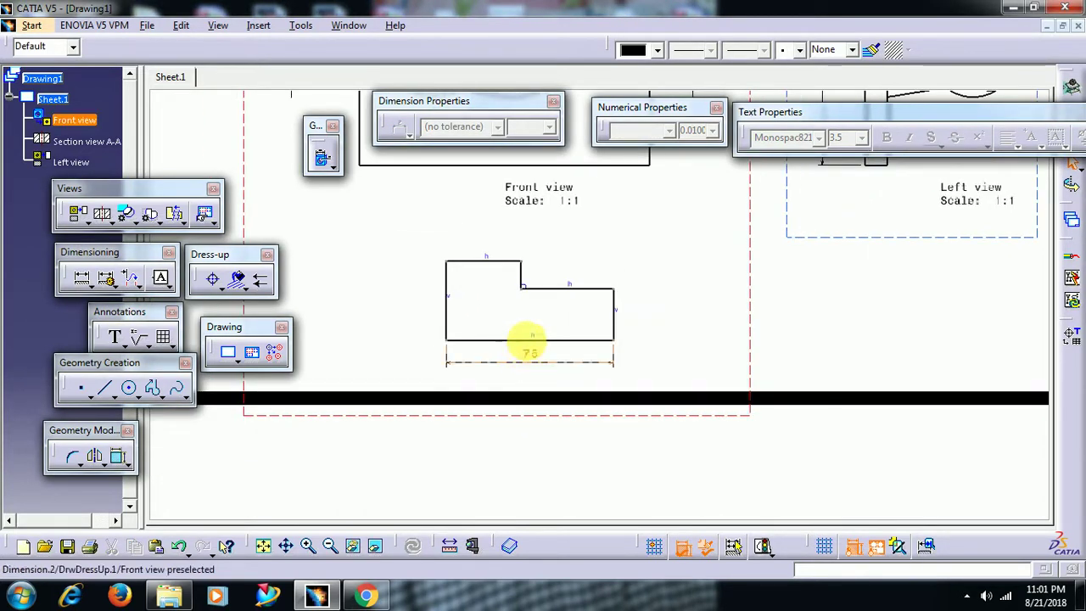
- Check the Drive geometry setting of the front view's overall width dimension and leave it without changes
{"action": "left_click", "coordinate": [532, 336]}
{"action": "middle_click_drag", "start_coordinate": [532, 336], "coordinate": [543, 288], "text": "ctrl"}
{"action": "middle_click_drag", "start_coordinate": [543, 289], "coordinate": [592, 514]}
{"action": "middle_click_drag", "start_coordinate": [572, 356], "coordinate": [590, 487]}
{"action": "middle_click_drag", "start_coordinate": [569, 296], "coordinate": [577, 395]}
{"action": "mouse_move", "coordinate": [582, 278]}
{"action": "middle_mouse_down", "text": "ctrl"}
{"action": "mouse_move", "coordinate": [585, 311]}
{"action": "mouse_move", "coordinate": [586, 281]}
{"action": "mouse_move", "coordinate": [606, 334]}
{"action": "middle_mouse_up", "text": "ctrl"}
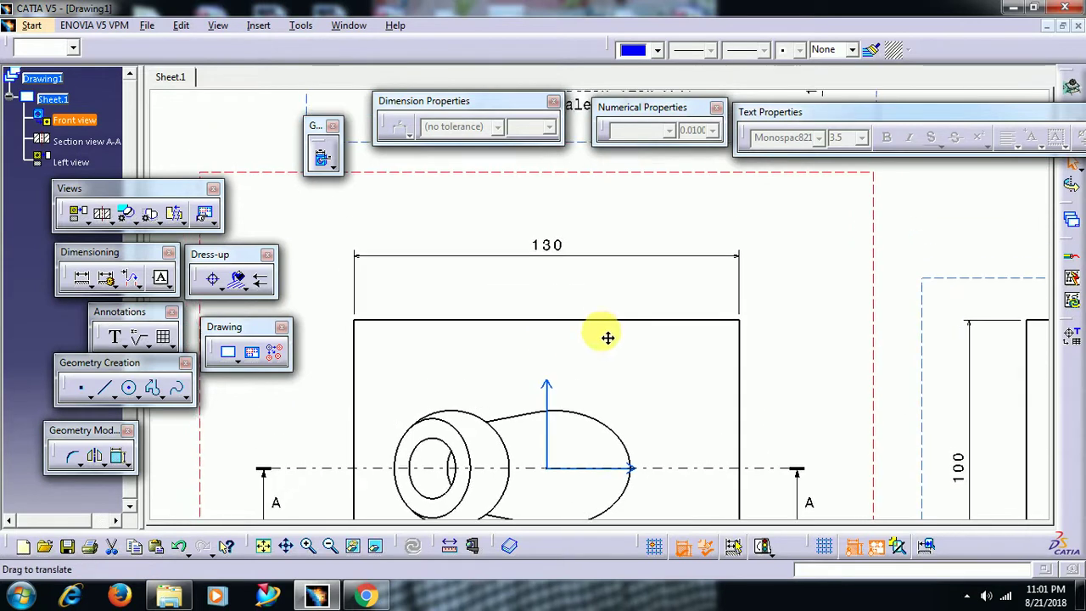
{"action": "double_click", "coordinate": [557, 252]}
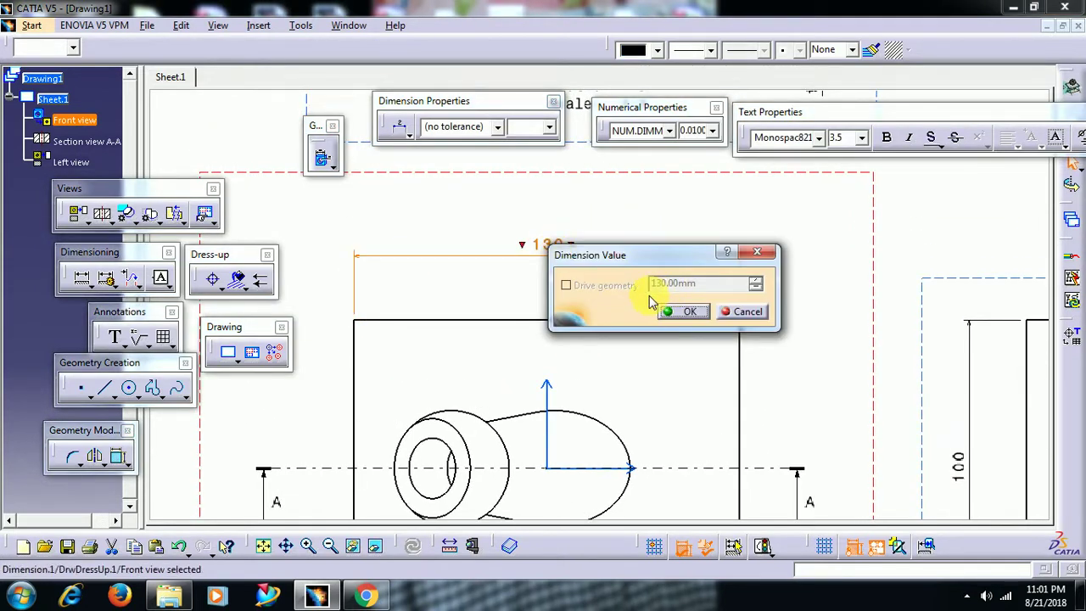
{"action": "left_click", "coordinate": [744, 313]}
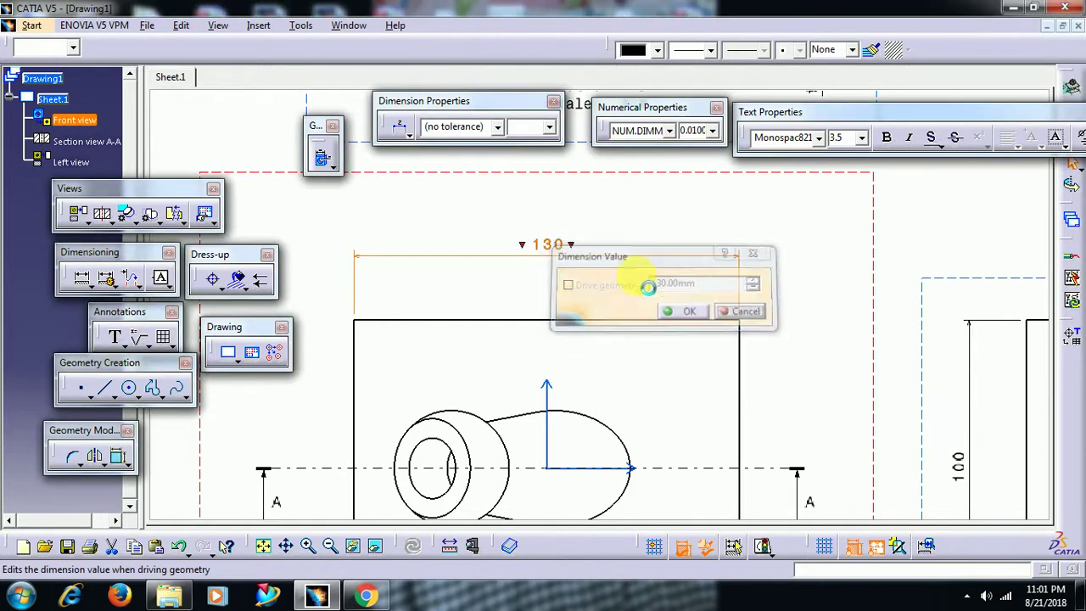
- Turn the front view's width dimension into a fake numerical dimension with a main value of 50 mm
{"action": "middle_click_drag", "start_coordinate": [574, 282], "coordinate": [555, 232], "text": "ctrl"}
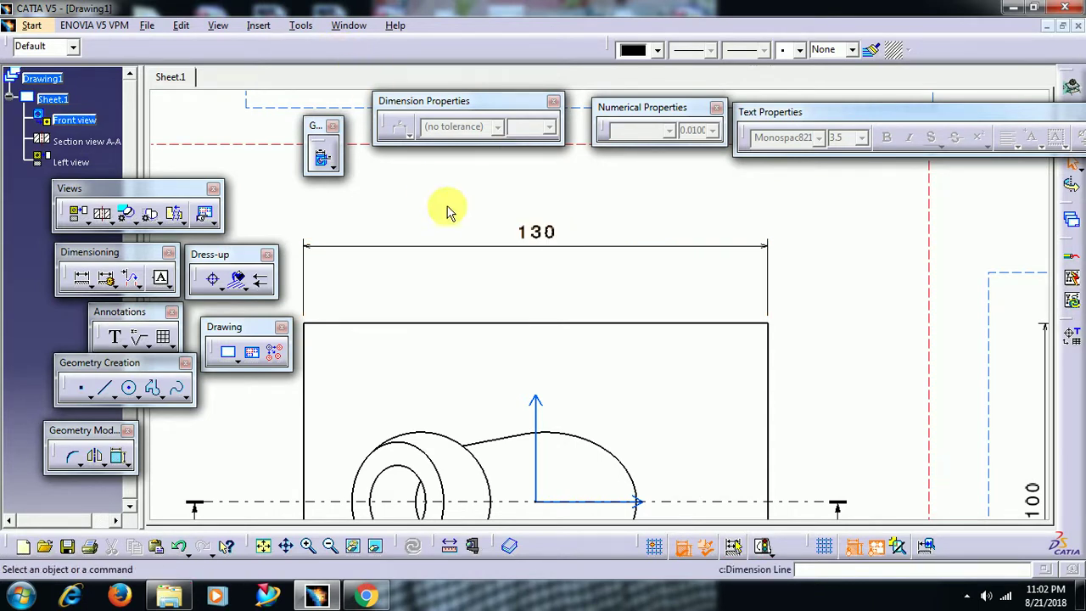
{"action": "right_click", "coordinate": [549, 241]}
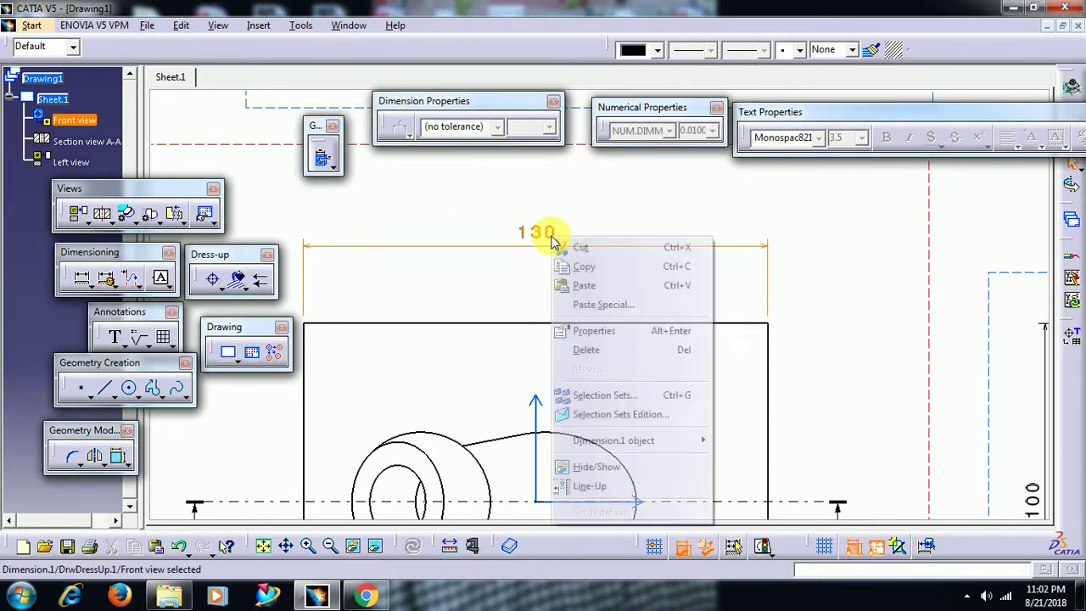
{"action": "left_click", "coordinate": [609, 334]}
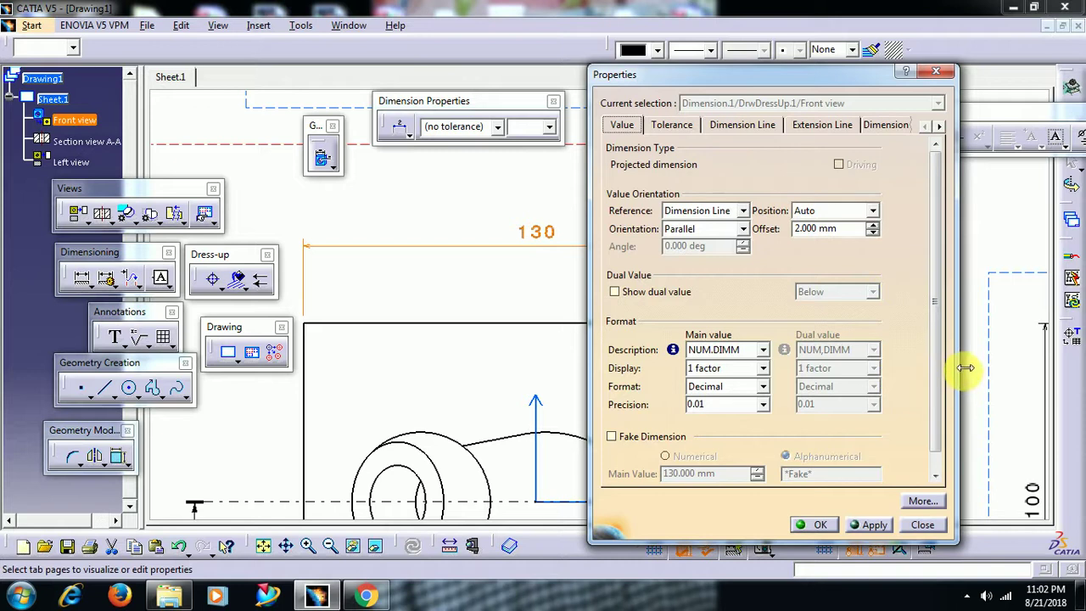
{"action": "scroll", "coordinate": [952, 407], "scroll_direction": "down", "scroll_amount": 1}
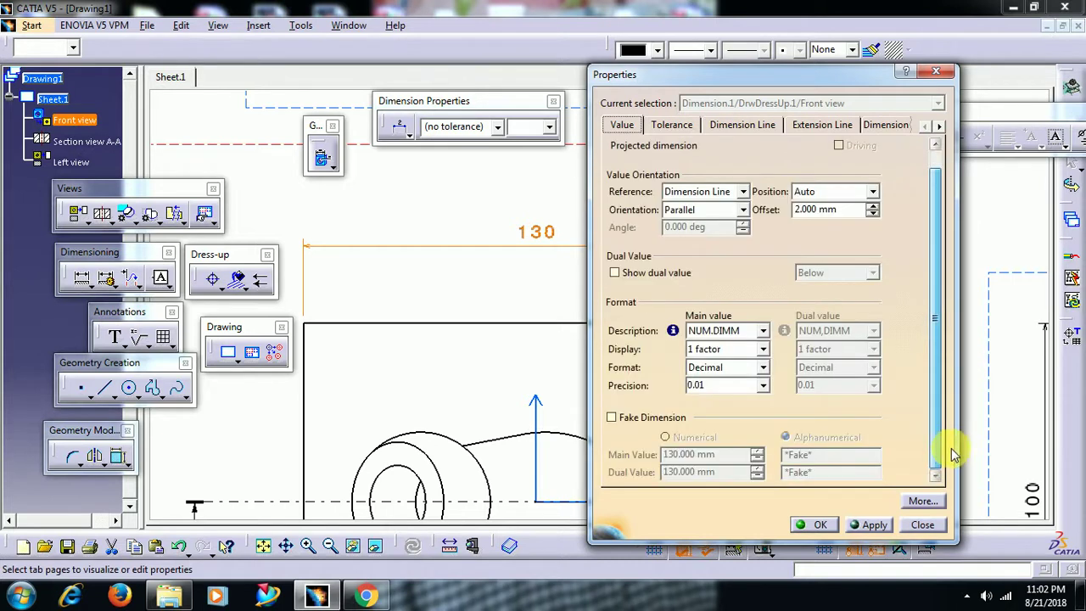
{"action": "left_click", "coordinate": [611, 418]}
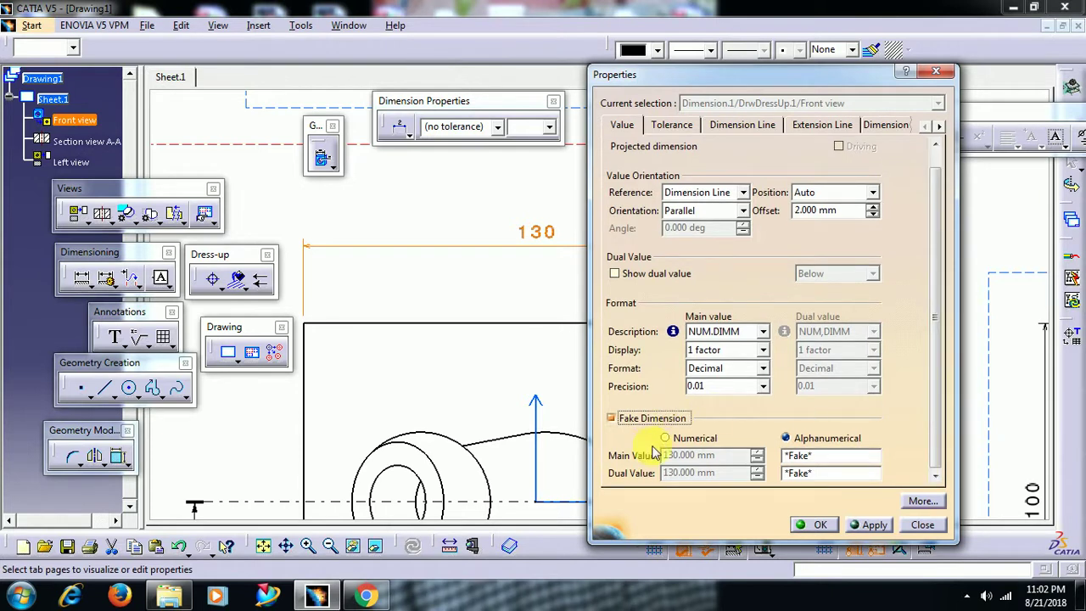
{"action": "left_click", "coordinate": [669, 438]}
{"action": "left_click_drag", "start_coordinate": [731, 458], "coordinate": [597, 461]}
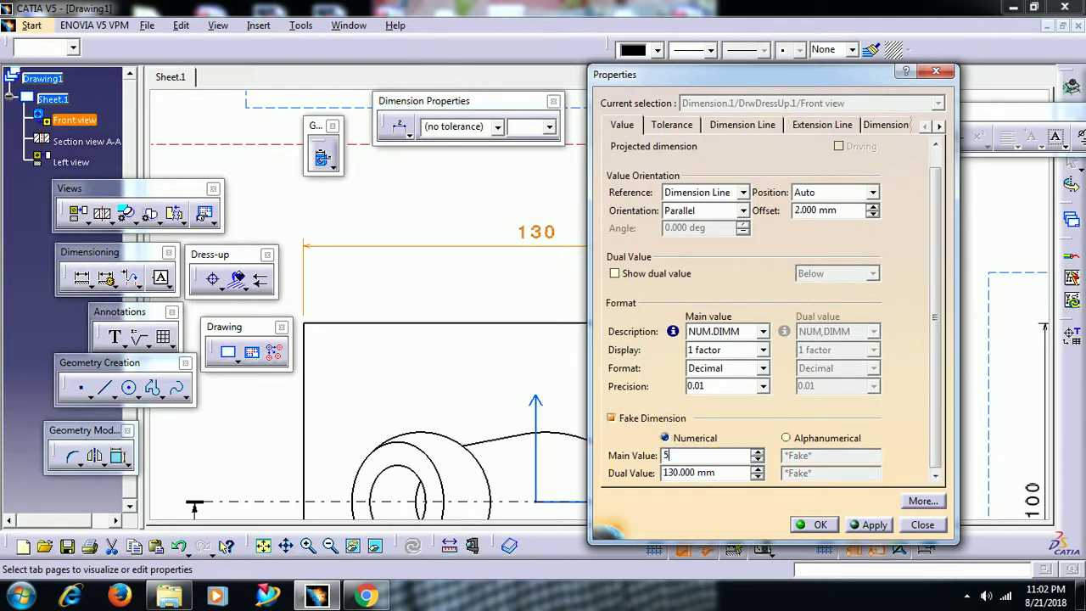
{"action": "type", "text": "50"}
{"action": "left_click", "coordinate": [816, 526]}
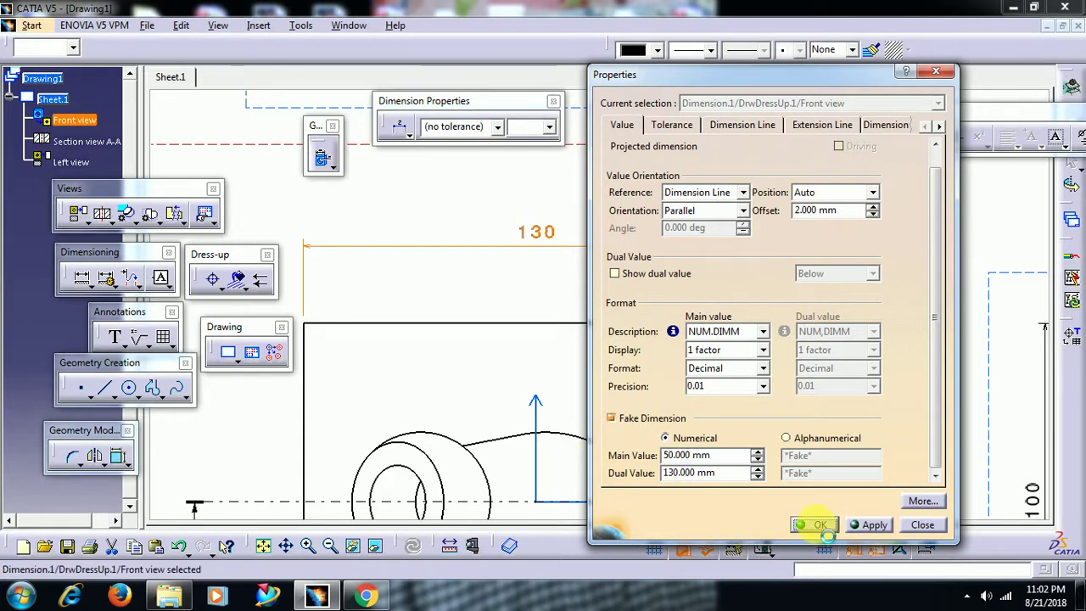
- Dimension the front view plate's height from its right vertical edge, placing the dimension beside the plate
{"action": "mouse_move", "coordinate": [573, 271]}
{"action": "middle_mouse_down", "text": "ctrl"}
{"action": "mouse_move", "coordinate": [618, 359]}
{"action": "mouse_move", "coordinate": [600, 272]}
{"action": "middle_mouse_up", "text": "ctrl"}
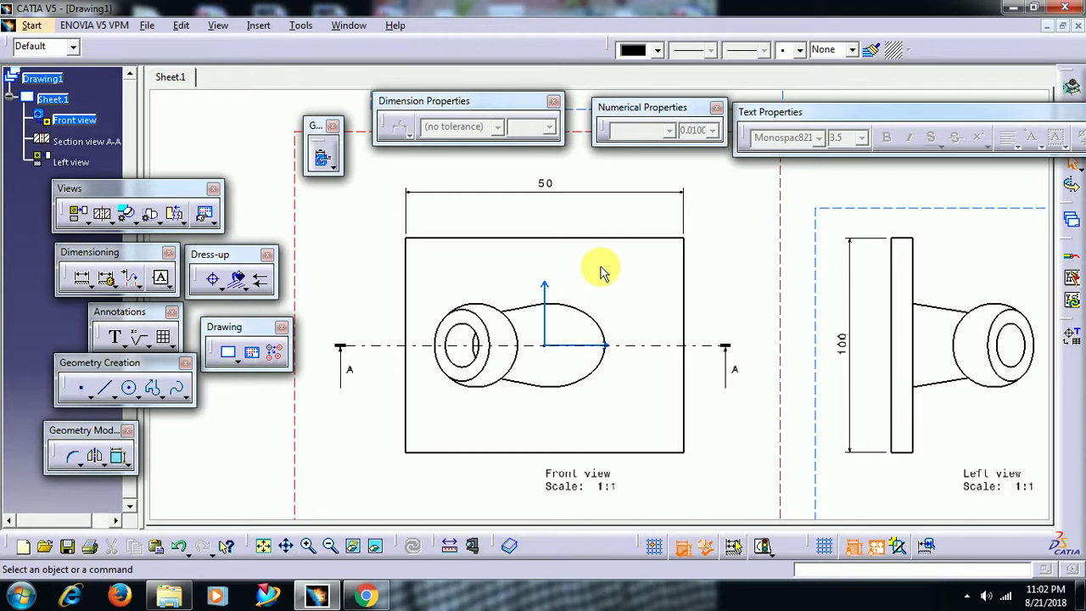
{"action": "mouse_move", "coordinate": [567, 267]}
{"action": "middle_mouse_down", "text": "ctrl"}
{"action": "mouse_move", "coordinate": [567, 245]}
{"action": "mouse_move", "coordinate": [575, 315]}
{"action": "mouse_move", "coordinate": [561, 347]}
{"action": "middle_mouse_up", "text": "ctrl"}
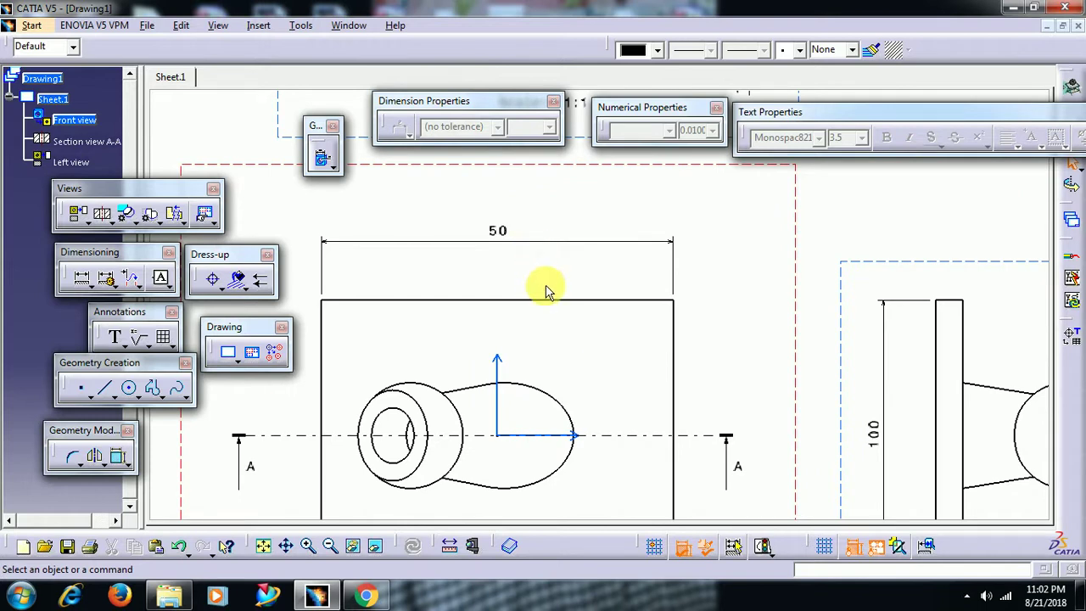
{"action": "mouse_move", "coordinate": [556, 298]}
{"action": "middle_mouse_down", "text": "ctrl"}
{"action": "mouse_move", "coordinate": [560, 252]}
{"action": "mouse_move", "coordinate": [566, 307]}
{"action": "mouse_move", "coordinate": [565, 284]}
{"action": "mouse_move", "coordinate": [627, 315]}
{"action": "mouse_move", "coordinate": [572, 284]}
{"action": "mouse_move", "coordinate": [562, 255]}
{"action": "mouse_move", "coordinate": [478, 304]}
{"action": "middle_mouse_up", "text": "ctrl"}
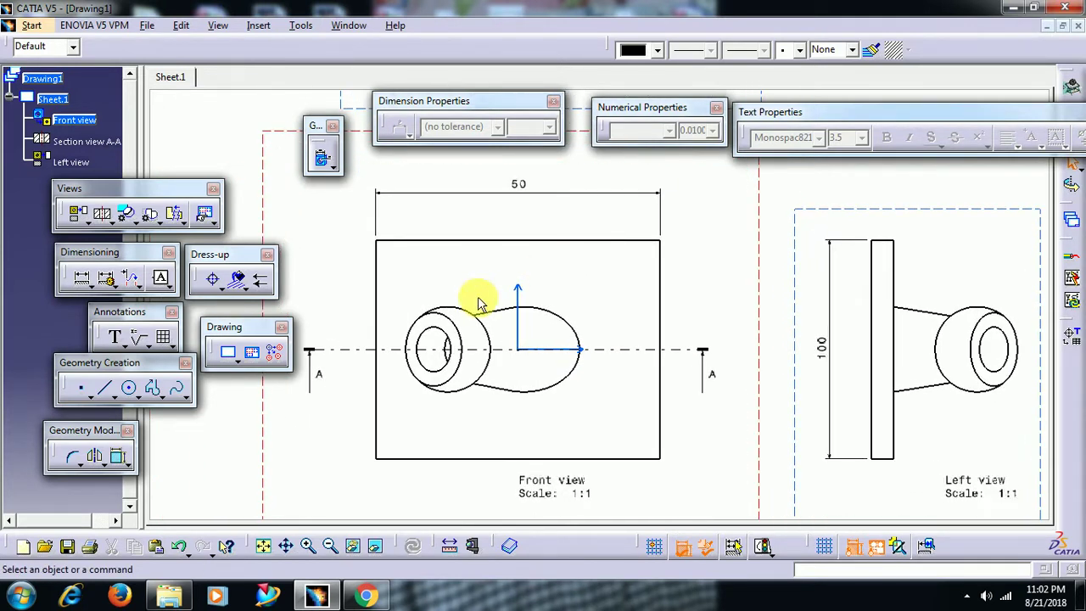
{"action": "mouse_move", "coordinate": [443, 280]}
{"action": "middle_mouse_down"}
{"action": "mouse_move", "coordinate": [453, 344]}
{"action": "mouse_move", "coordinate": [443, 315]}
{"action": "middle_mouse_up"}
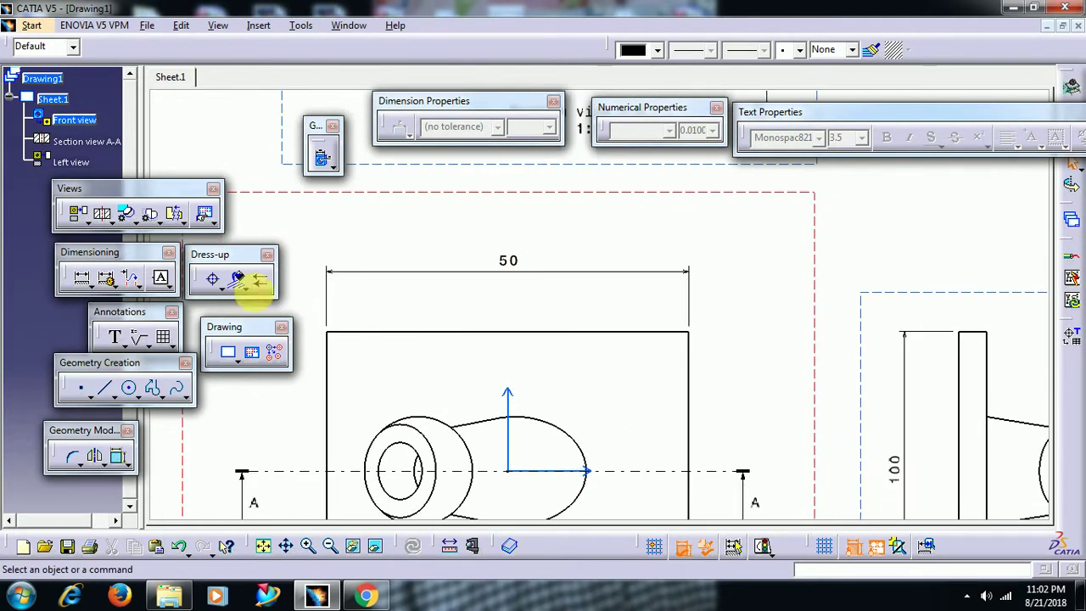
{"action": "left_click", "coordinate": [77, 280]}
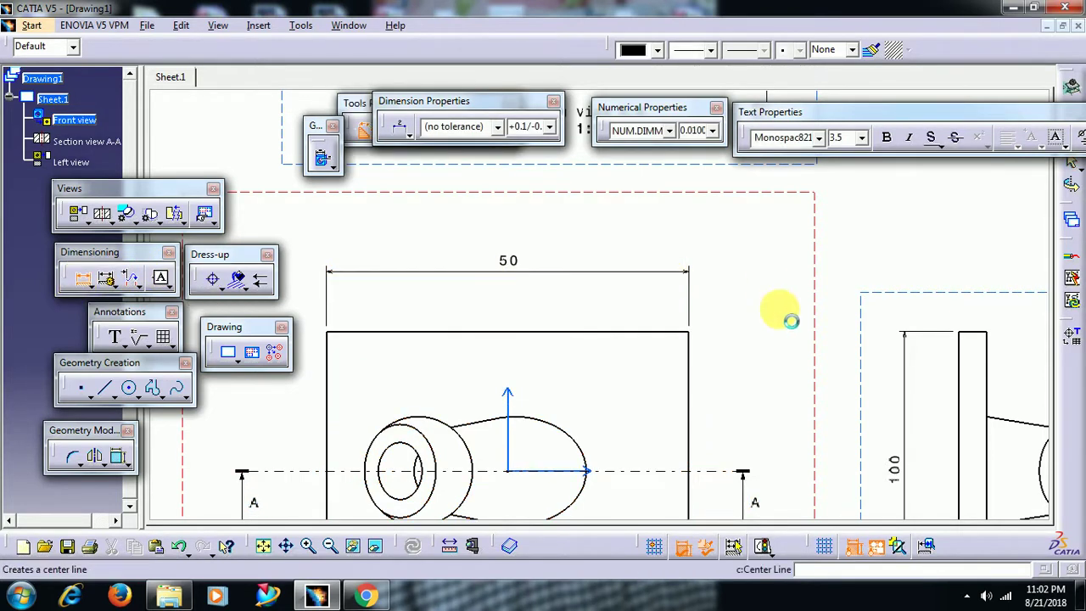
{"action": "left_click", "coordinate": [690, 358]}
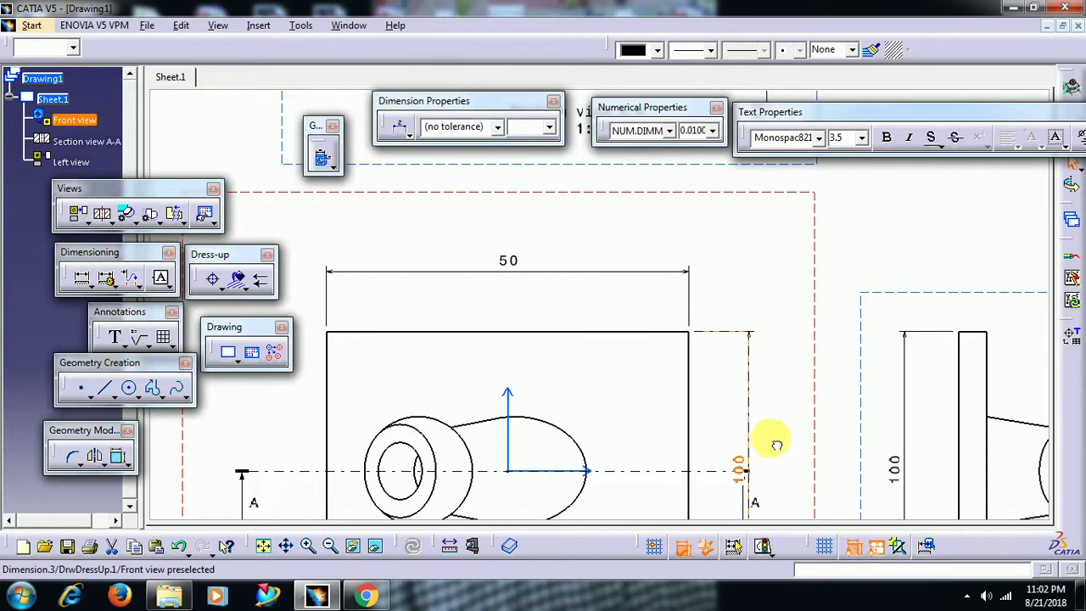
{"action": "left_click", "coordinate": [798, 424]}
- Undock the Visualization toolbar into the drawing area and enable Analysis Display Mode
{"action": "mouse_move", "coordinate": [776, 424]}
{"action": "middle_mouse_down"}
{"action": "mouse_move", "coordinate": [659, 310]}
{"action": "mouse_move", "coordinate": [686, 322]}
{"action": "middle_mouse_up"}
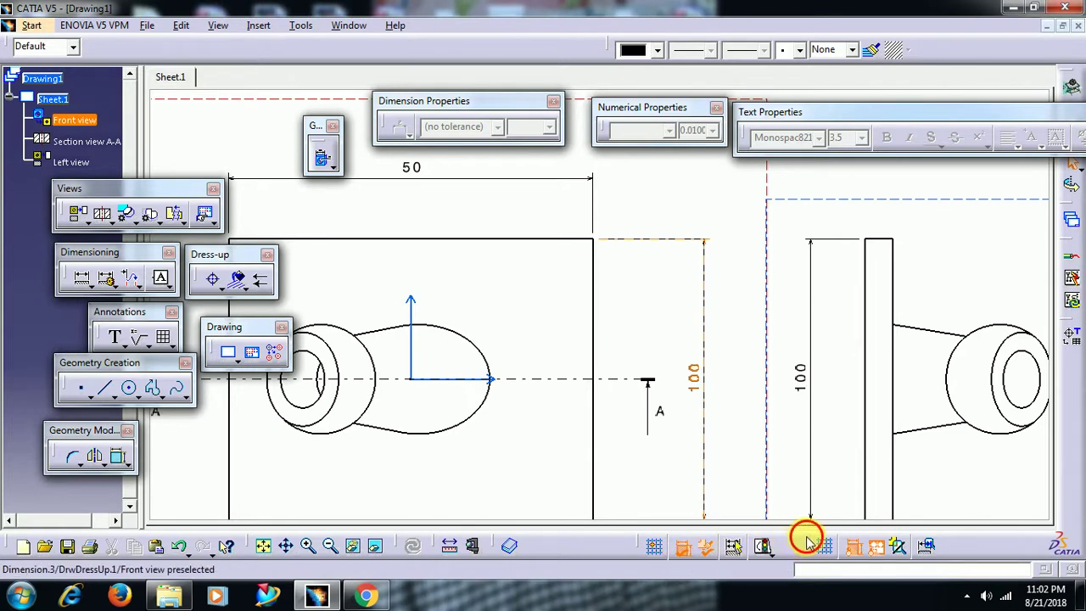
{"action": "left_click_drag", "start_coordinate": [792, 487], "coordinate": [794, 489]}
{"action": "middle_click_drag", "start_coordinate": [720, 389], "coordinate": [692, 406]}
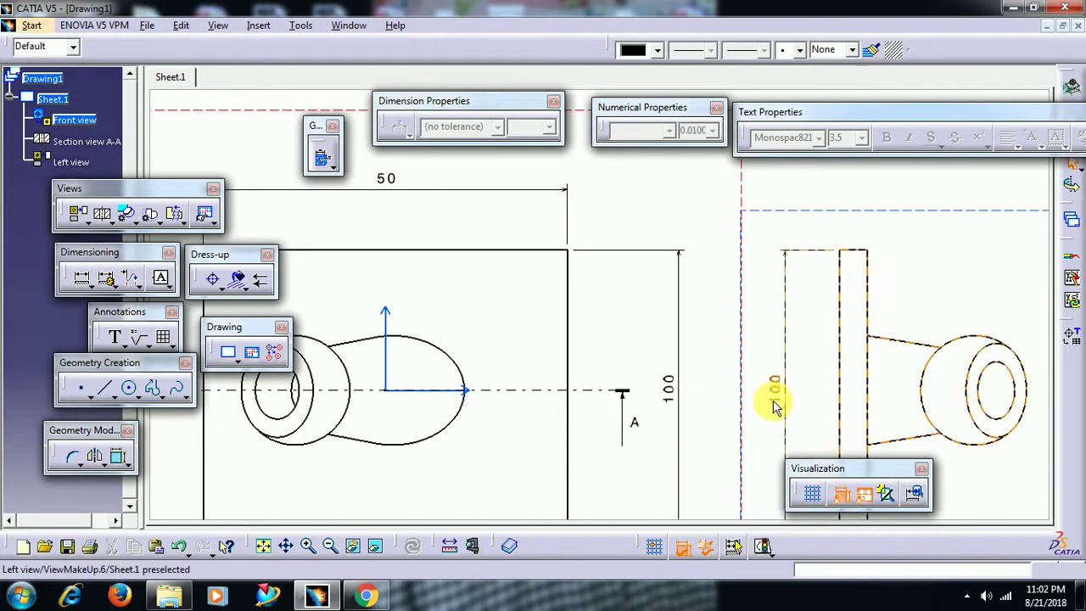
{"action": "left_click", "coordinate": [914, 499]}
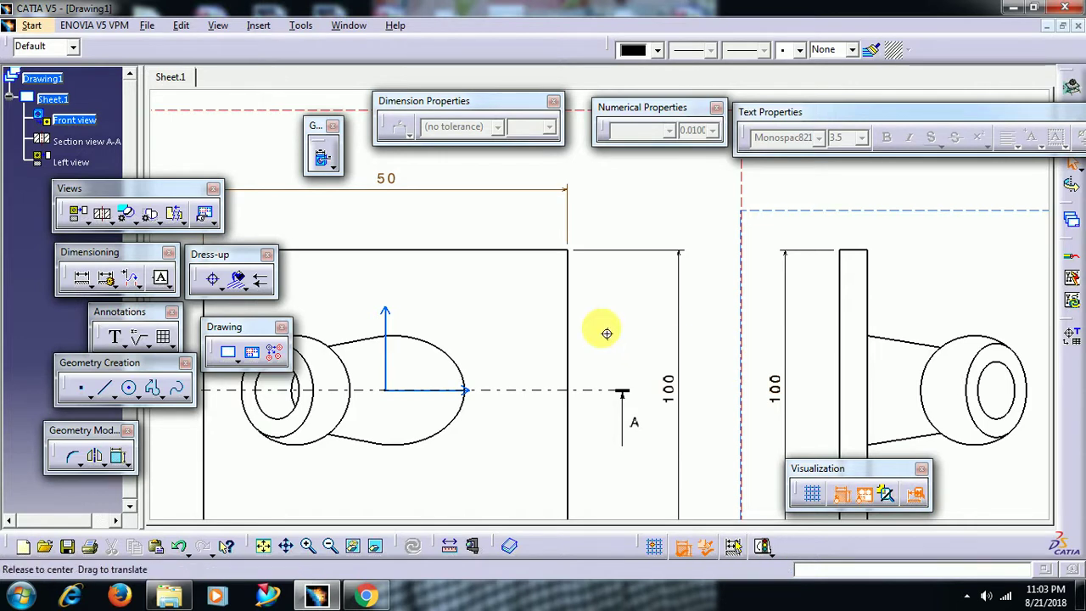
- Dimension the front view plate's top edge again, placing the dimension above the fake 50 dimension
{"action": "middle_click_drag", "start_coordinate": [606, 334], "coordinate": [638, 347], "text": "ctrl"}
{"action": "mouse_move", "coordinate": [384, 220]}
{"action": "middle_mouse_down"}
{"action": "mouse_move", "coordinate": [444, 235]}
{"action": "mouse_move", "coordinate": [450, 217]}
{"action": "middle_mouse_up"}
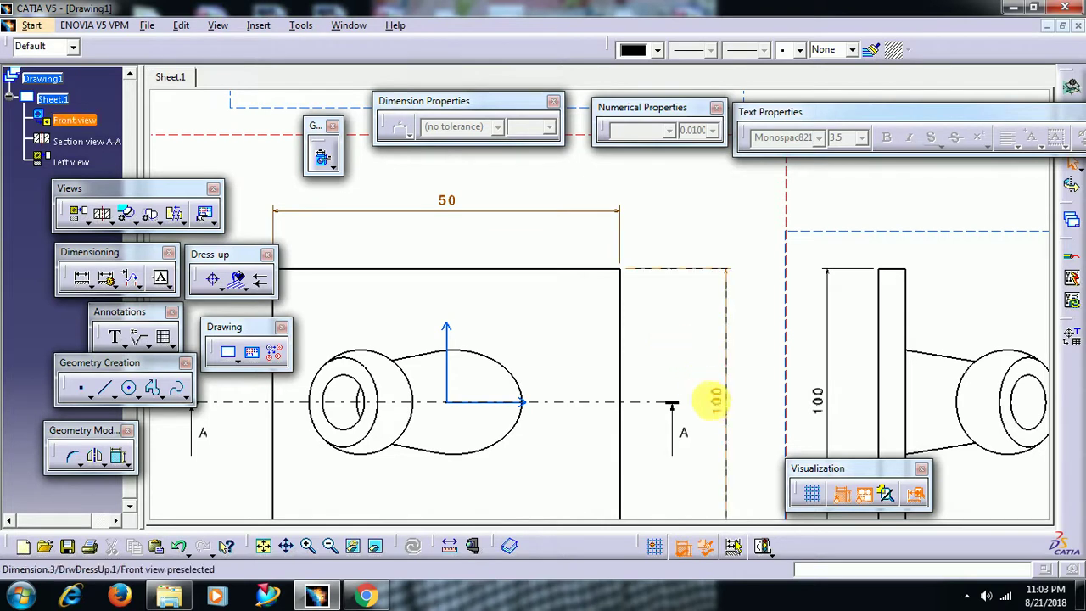
{"action": "mouse_move", "coordinate": [735, 398]}
{"action": "middle_mouse_down"}
{"action": "mouse_move", "coordinate": [638, 354]}
{"action": "mouse_move", "coordinate": [628, 325]}
{"action": "middle_mouse_up"}
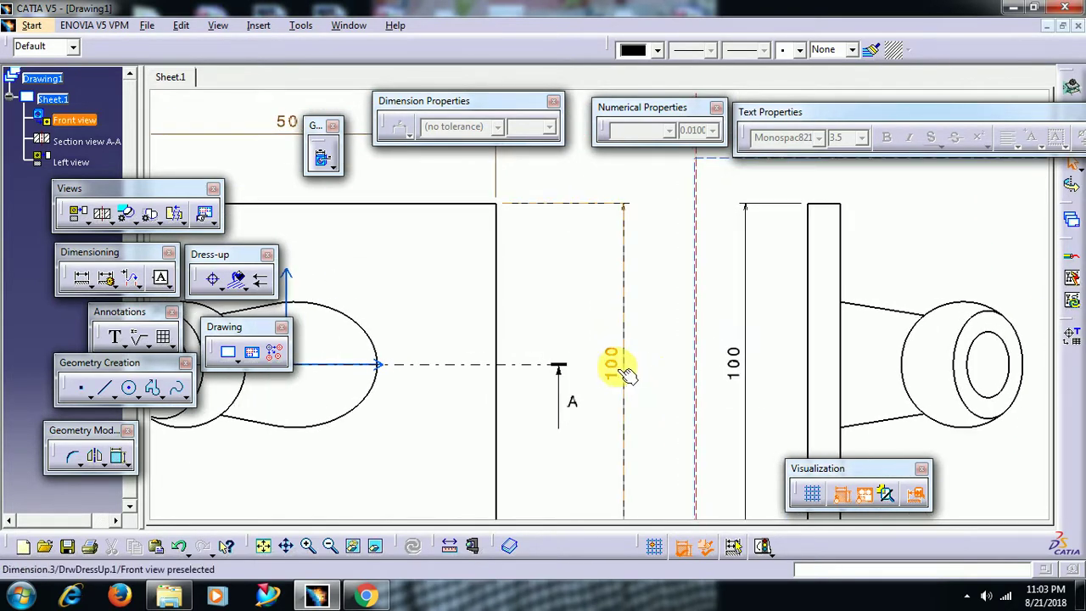
{"action": "mouse_move", "coordinate": [642, 347]}
{"action": "middle_mouse_down"}
{"action": "mouse_move", "coordinate": [698, 381]}
{"action": "mouse_move", "coordinate": [584, 352]}
{"action": "mouse_move", "coordinate": [724, 410]}
{"action": "mouse_move", "coordinate": [717, 397]}
{"action": "middle_mouse_up"}
{"action": "middle_click_drag", "start_coordinate": [472, 349], "coordinate": [514, 363]}
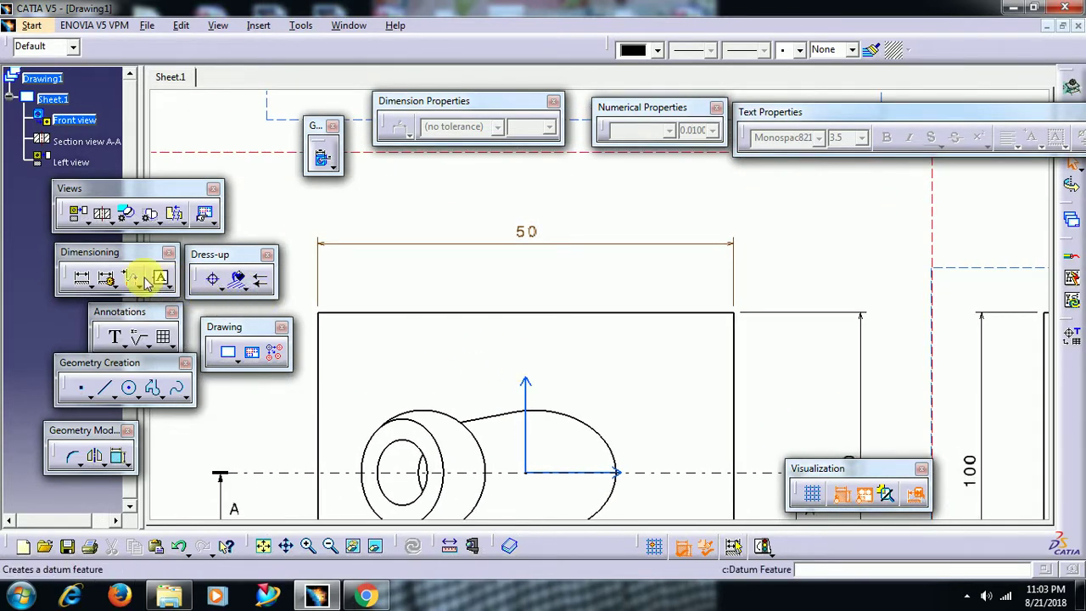
{"action": "left_click", "coordinate": [82, 277]}
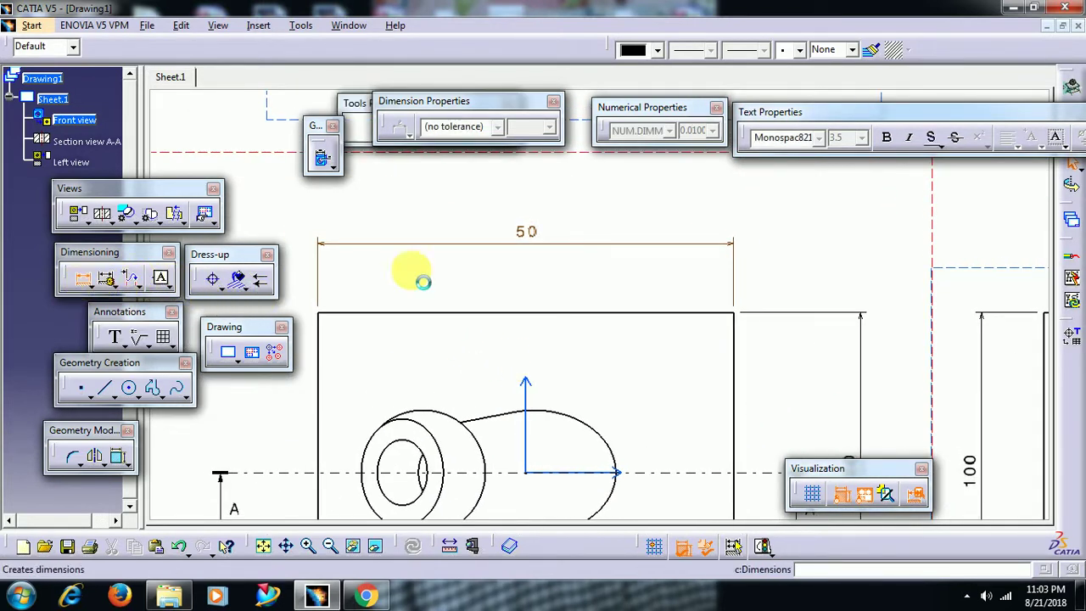
{"action": "left_click", "coordinate": [548, 313]}
{"action": "left_click", "coordinate": [562, 211]}
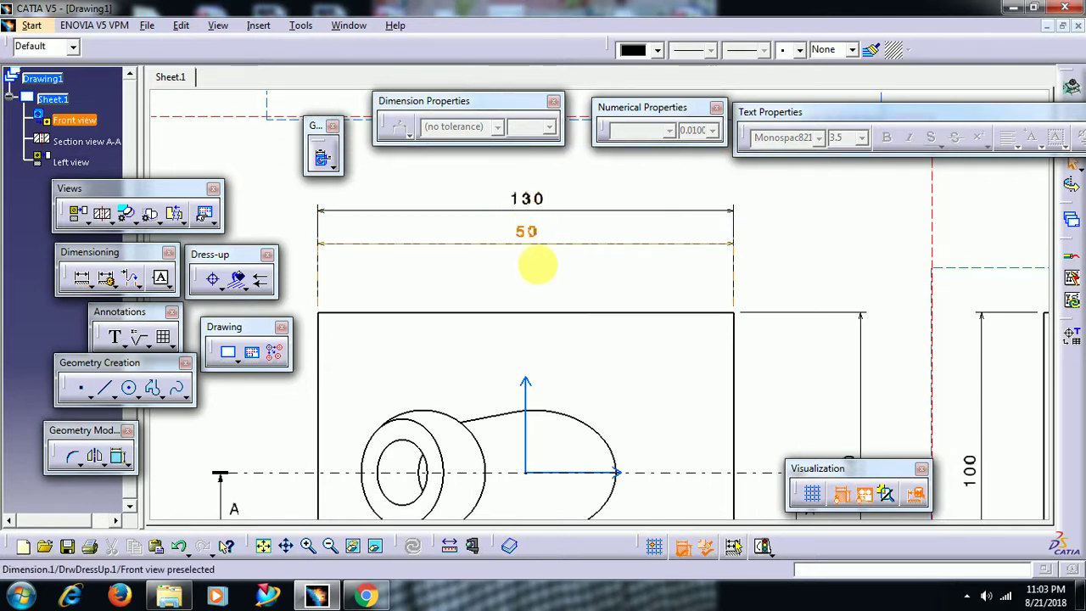
- Examine the dimension colours across the sheet under Analysis Display Mode, shifting the Visualization toolbar slightly
{"action": "middle_click_drag", "start_coordinate": [594, 346], "coordinate": [497, 330]}
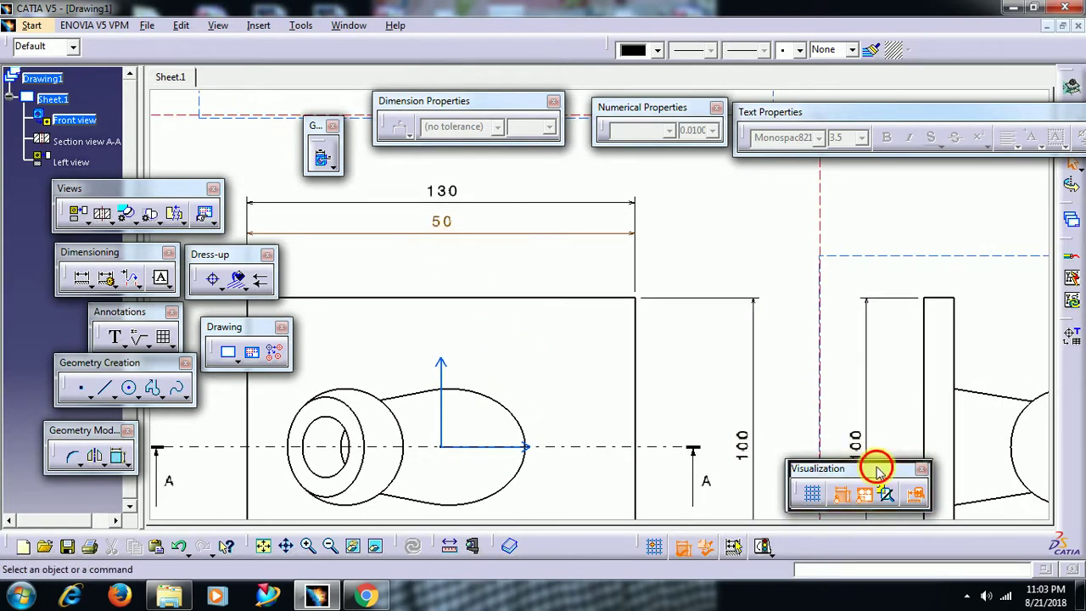
{"action": "left_click_drag", "start_coordinate": [877, 467], "coordinate": [838, 441]}
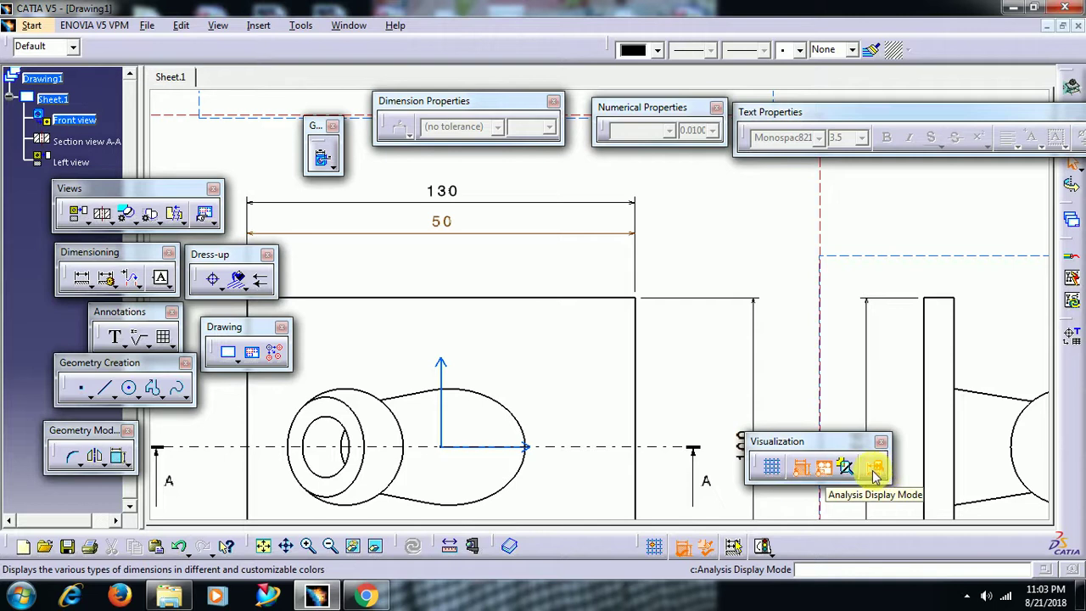
{"action": "middle_click_drag", "start_coordinate": [671, 329], "coordinate": [689, 426], "text": "ctrl"}
{"action": "middle_click_drag", "start_coordinate": [630, 325], "coordinate": [647, 424], "text": "ctrl"}
{"action": "middle_click_drag", "start_coordinate": [634, 378], "coordinate": [634, 378]}
{"action": "middle_click", "coordinate": [635, 379]}
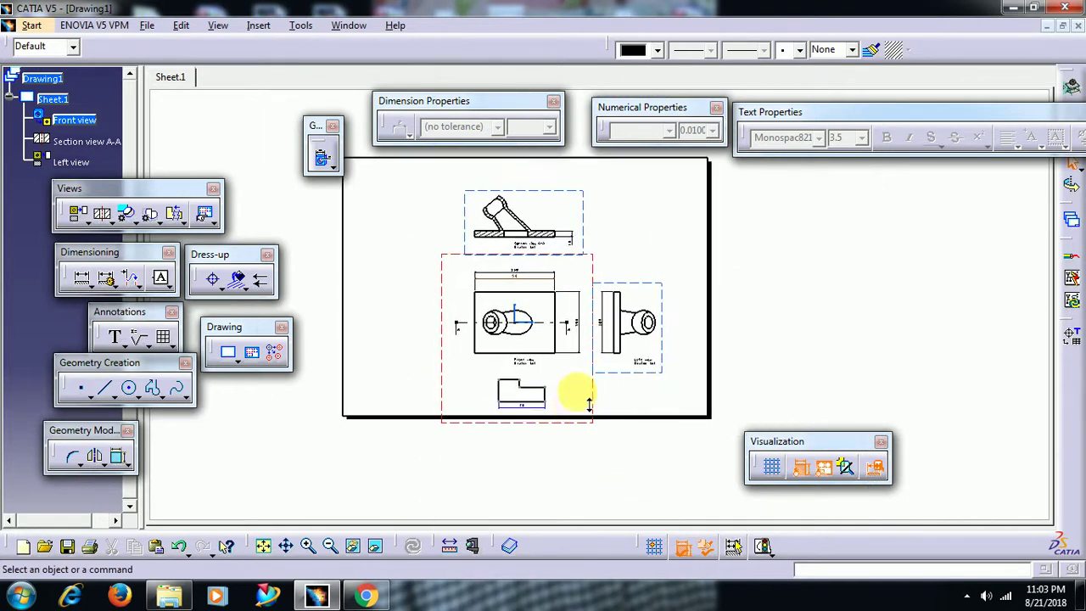
{"action": "scroll", "coordinate": [574, 395], "scroll_direction": "up", "scroll_amount": 4}
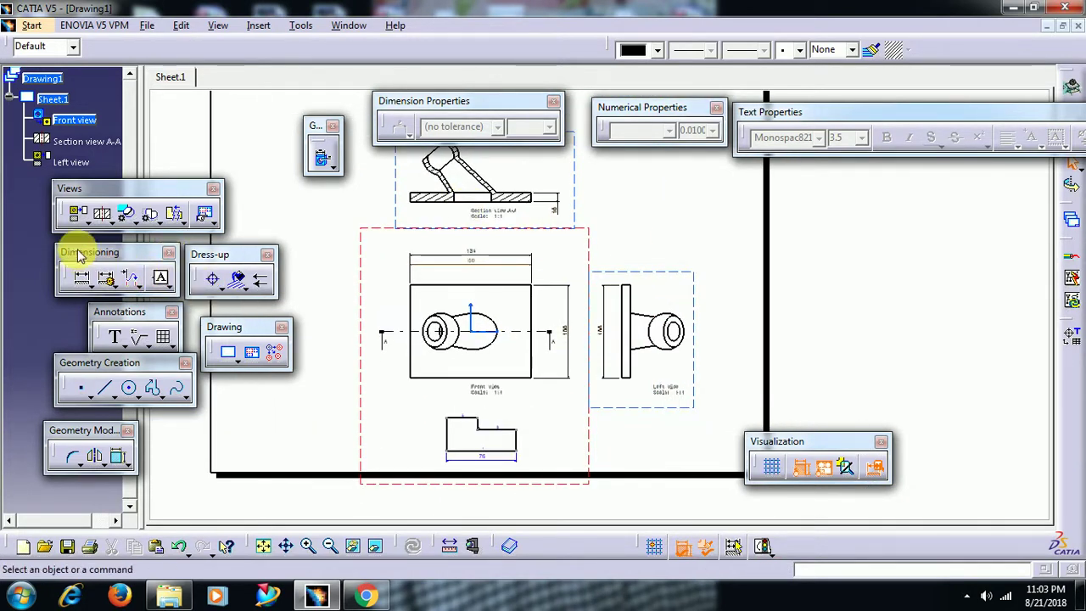
- Add a new sheet and create front, top and left views of goe.CATPart, using the plate's long side face as front reference
{"action": "left_click", "coordinate": [227, 352]}
{"action": "middle_click_drag", "start_coordinate": [450, 257], "coordinate": [405, 286]}
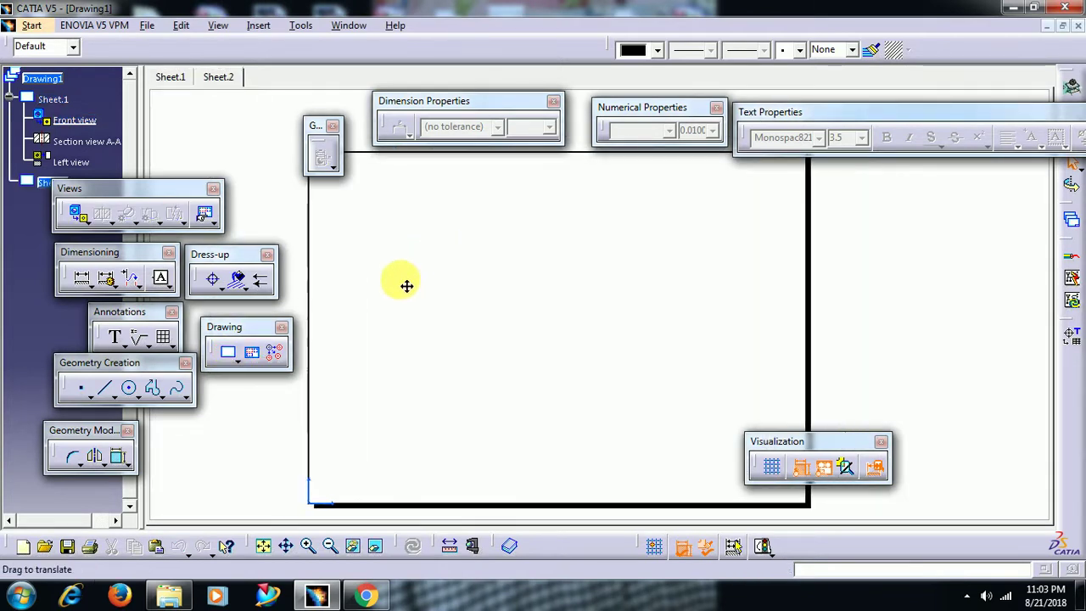
{"action": "left_click", "coordinate": [217, 223]}
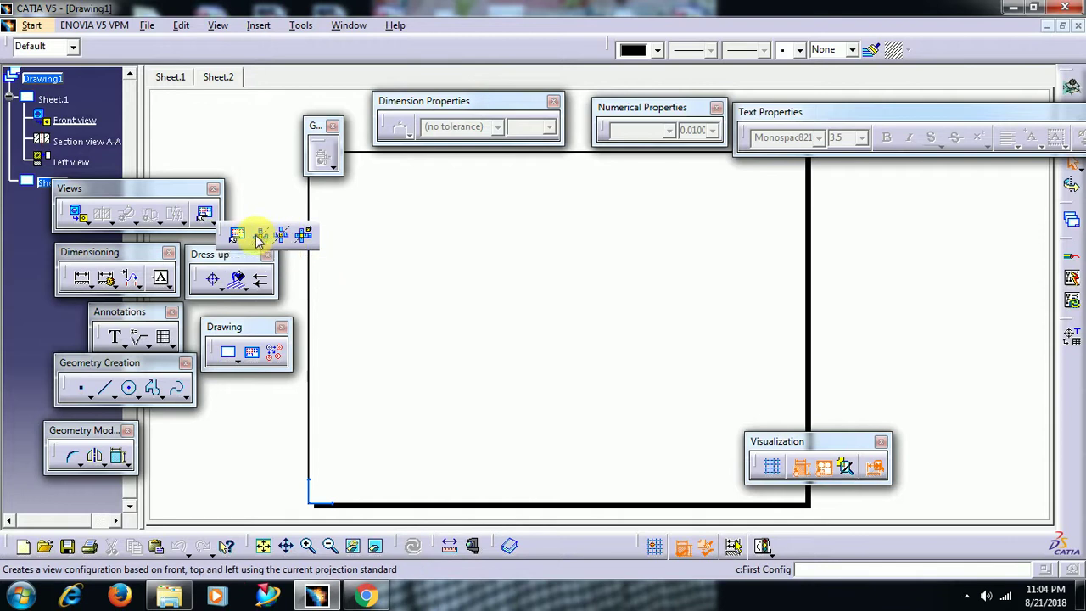
{"action": "left_click", "coordinate": [259, 233]}
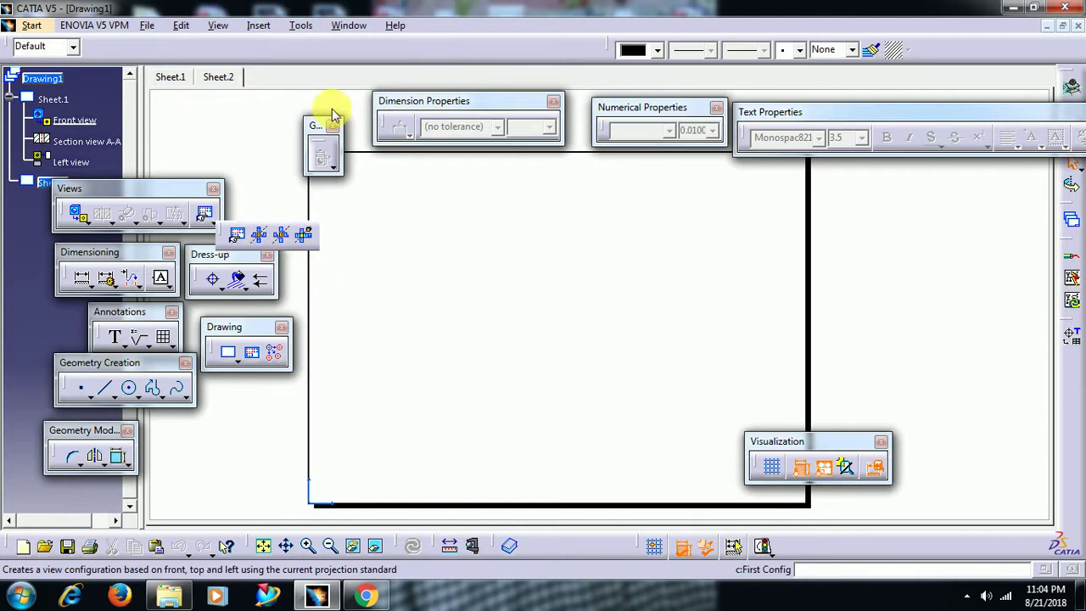
{"action": "left_click", "coordinate": [352, 26]}
{"action": "left_click", "coordinate": [379, 127]}
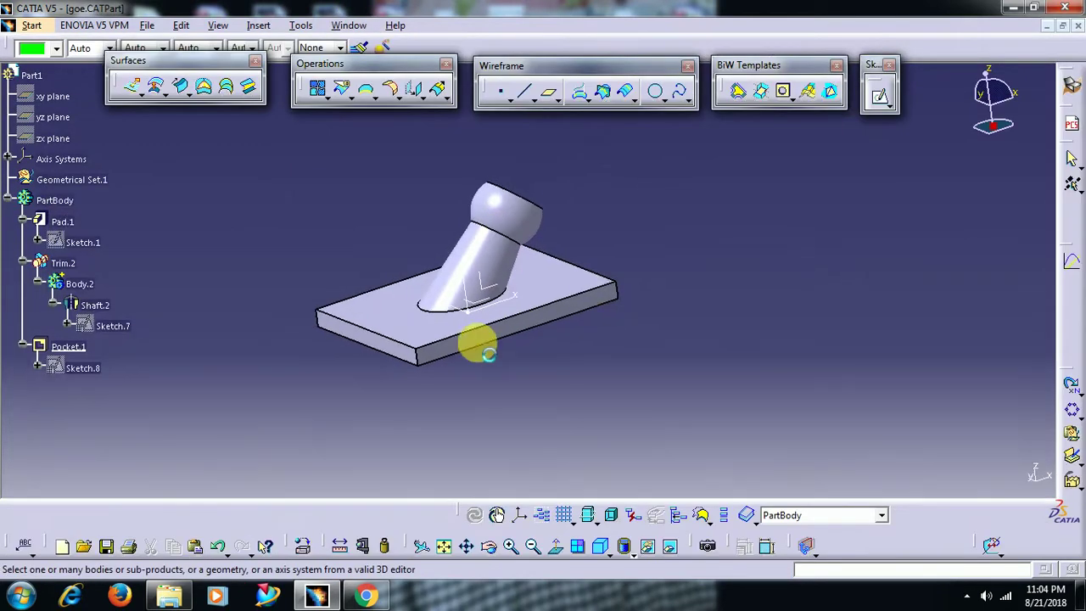
{"action": "left_click", "coordinate": [479, 354]}
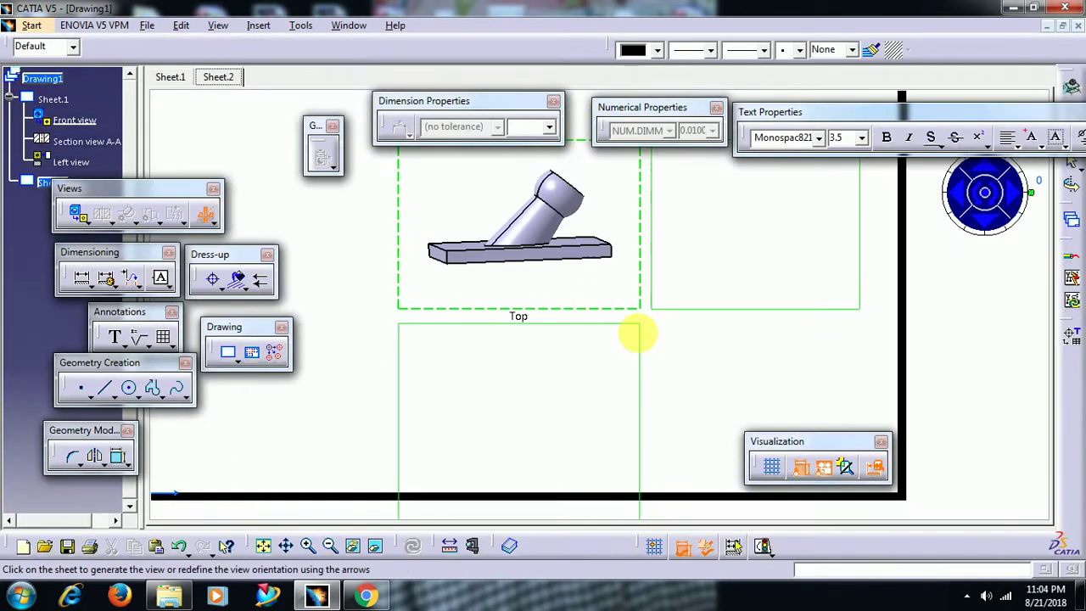
{"action": "left_click", "coordinate": [649, 293]}
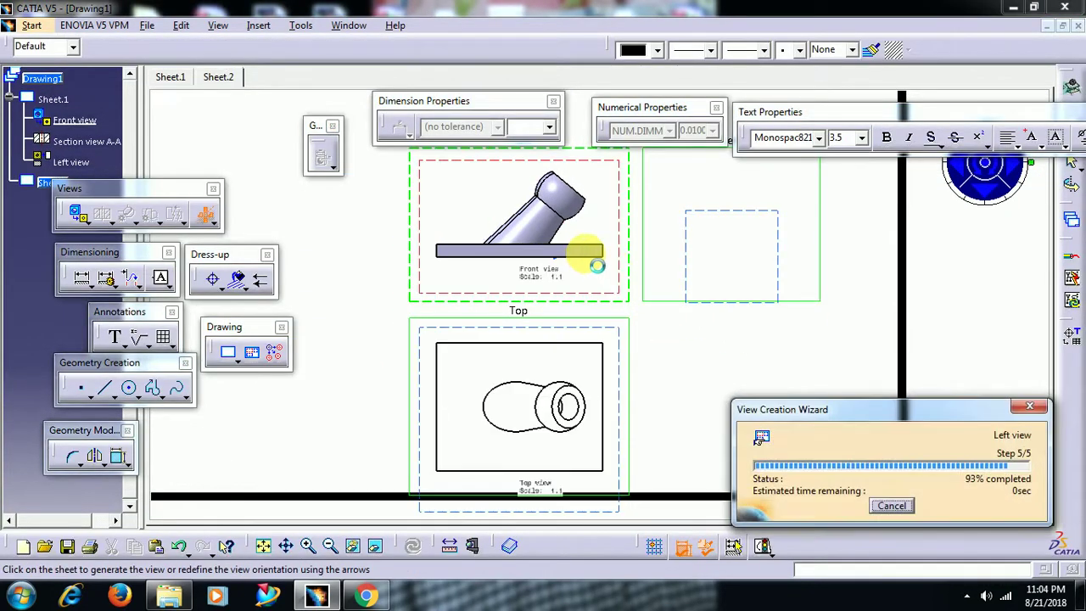
- Space out the new sheet's views by moving the top view down and the left view farther from the front view
{"action": "left_click_drag", "start_coordinate": [642, 297], "coordinate": [573, 219]}
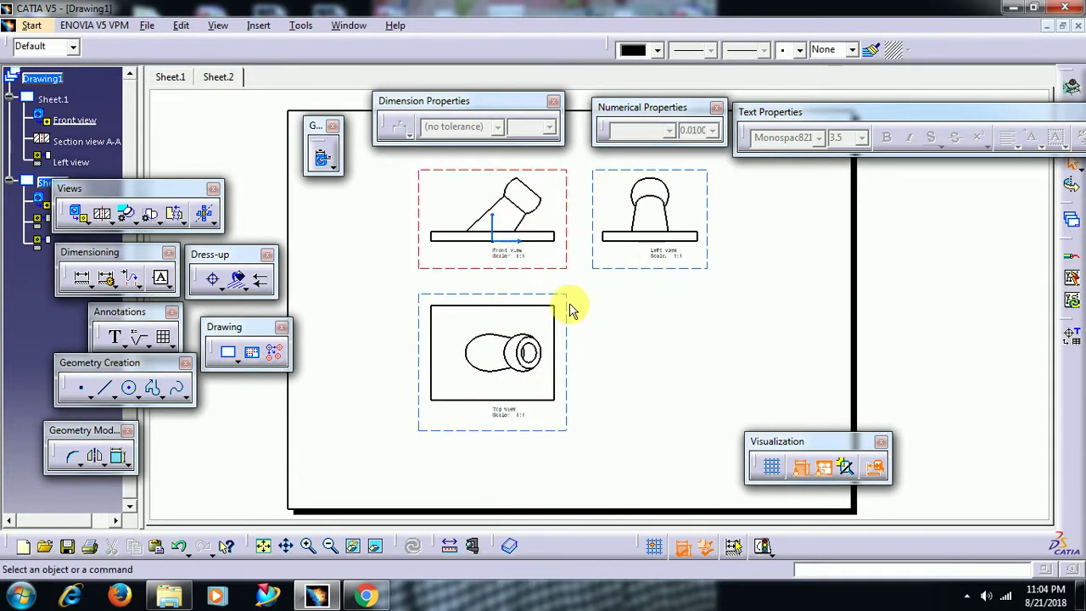
{"action": "left_click_drag", "start_coordinate": [572, 300], "coordinate": [577, 343]}
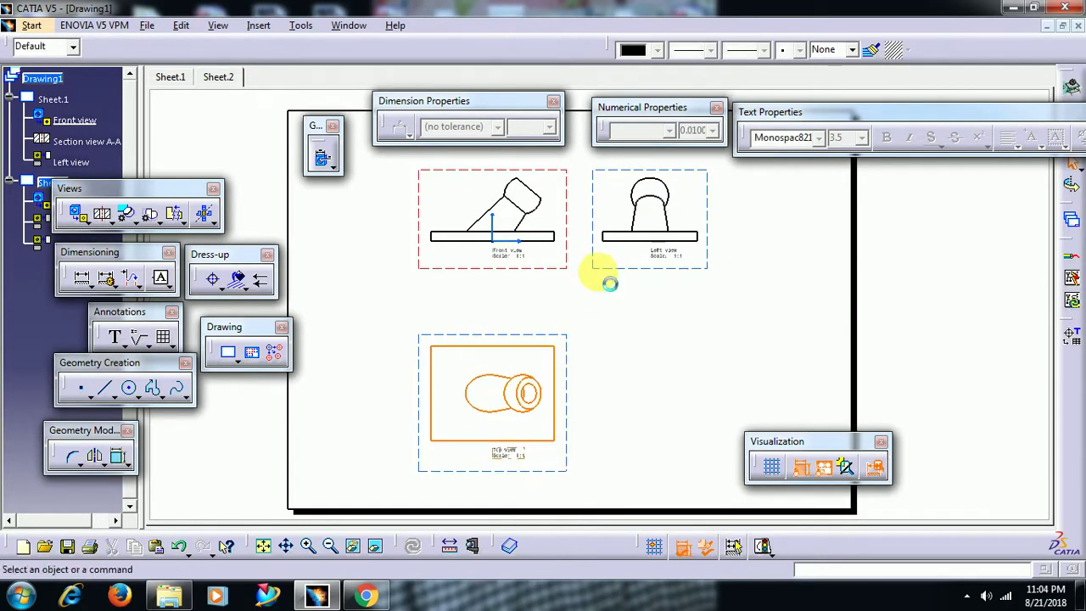
{"action": "left_click_drag", "start_coordinate": [644, 277], "coordinate": [713, 277]}
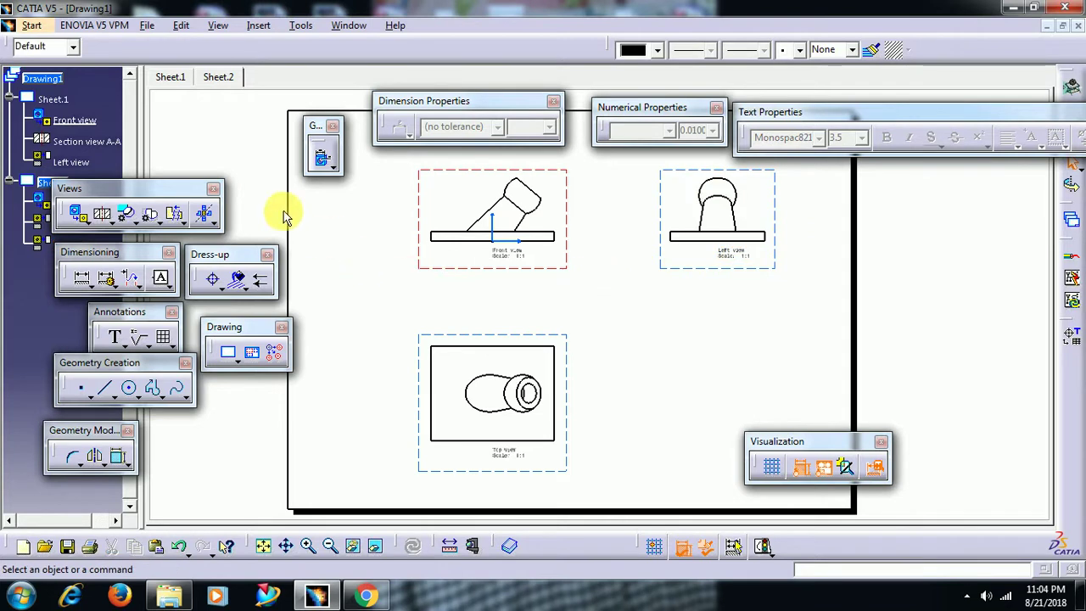
- Move the Generation toolbar off the sheet, generate all dimensions from the 3D part, and accept the dimension analysis with no options enabled
{"action": "left_click_drag", "start_coordinate": [315, 127], "coordinate": [252, 183]}
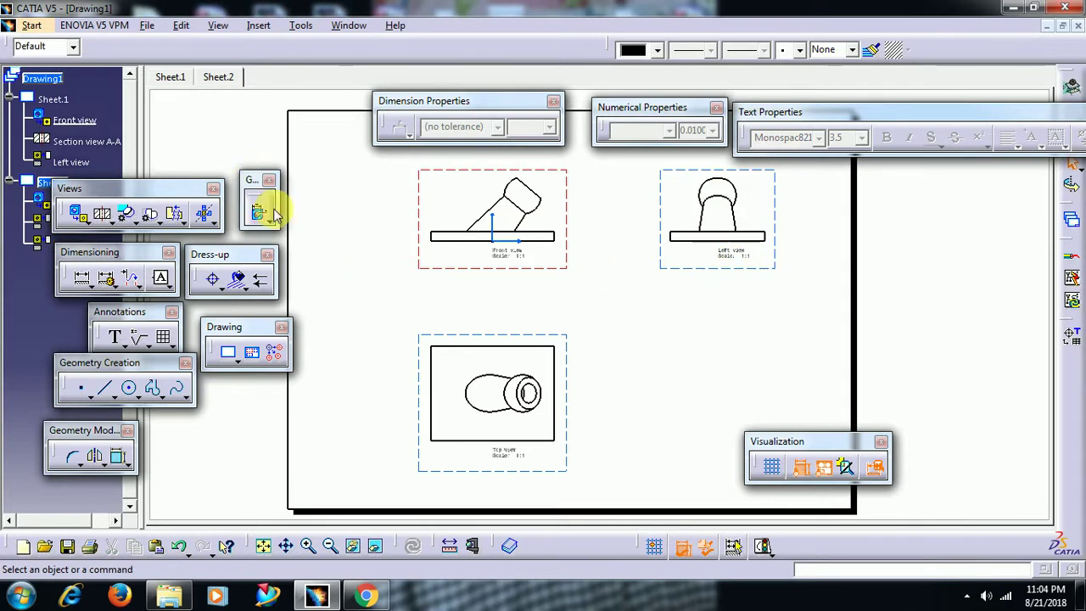
{"action": "left_click", "coordinate": [269, 218]}
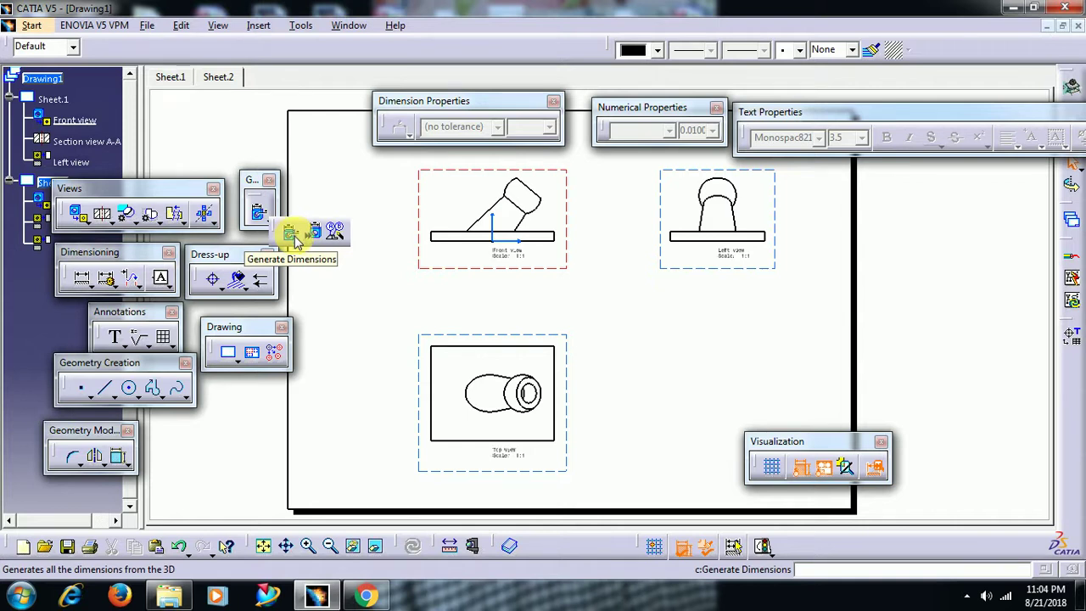
{"action": "left_click", "coordinate": [582, 305]}
{"action": "left_click", "coordinate": [268, 222]}
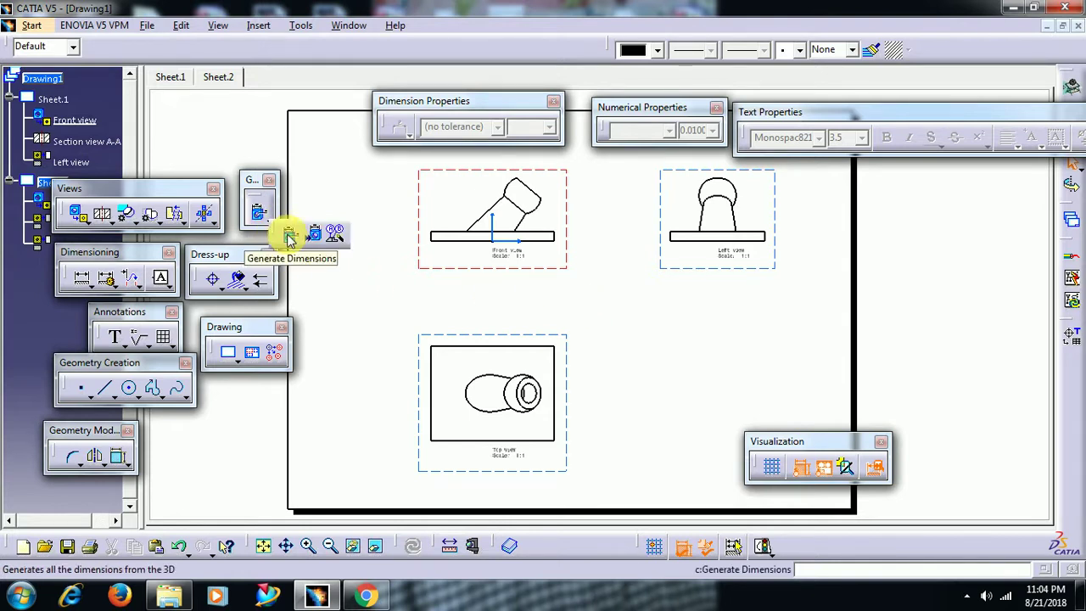
{"action": "left_click", "coordinate": [288, 237]}
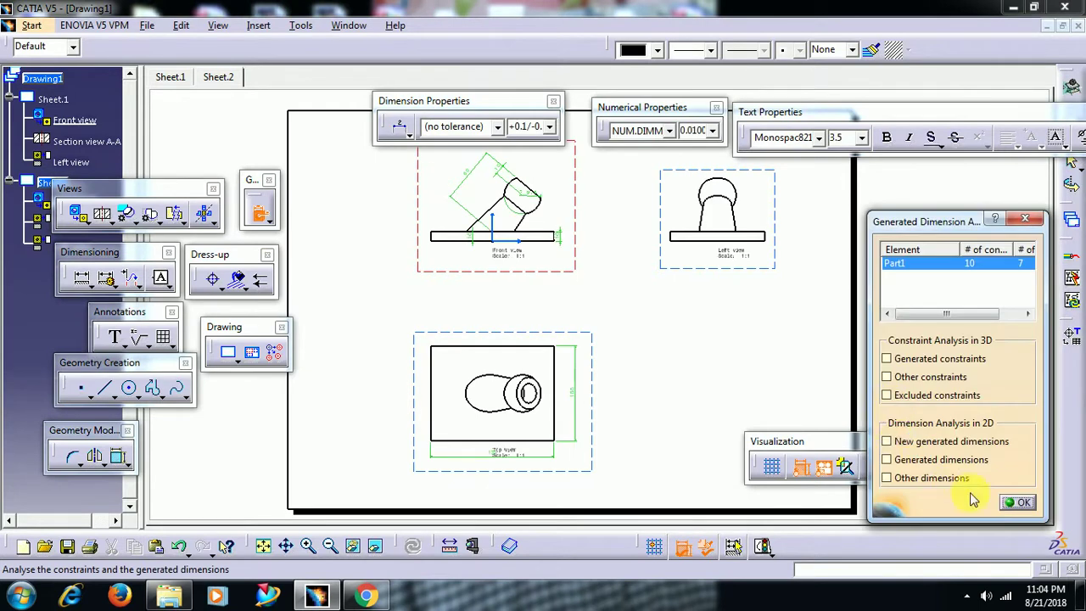
{"action": "left_click", "coordinate": [1022, 502]}
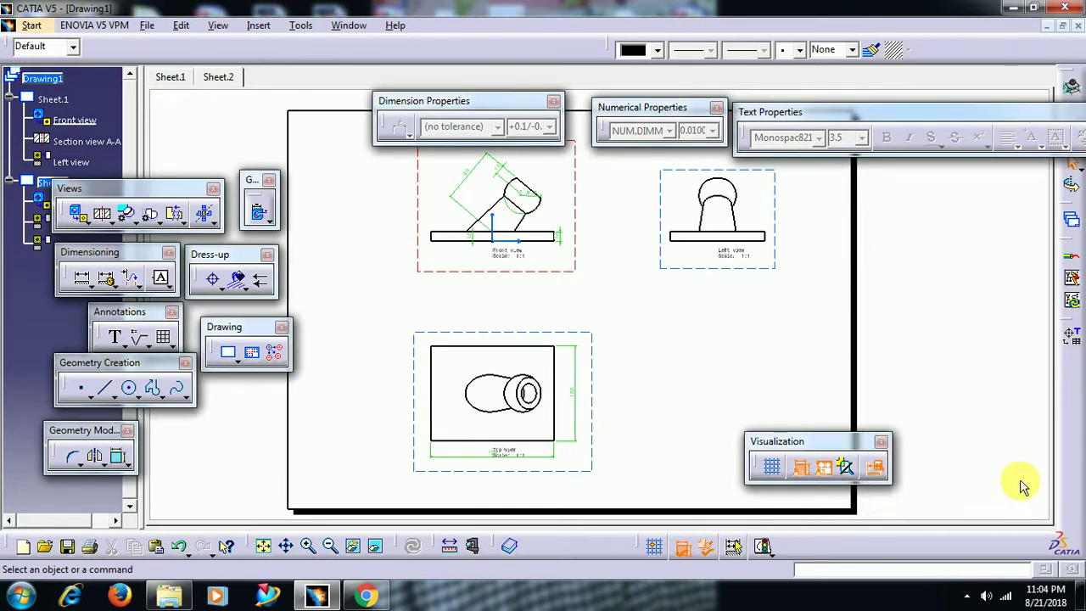
- Move the 10 dimension on the front view's rounded head closer to the head and shift the R19.5 dimension slightly
{"action": "mouse_move", "coordinate": [588, 339]}
{"action": "middle_mouse_down"}
{"action": "mouse_move", "coordinate": [620, 245]}
{"action": "mouse_move", "coordinate": [722, 472]}
{"action": "mouse_move", "coordinate": [733, 404]}
{"action": "mouse_move", "coordinate": [761, 412]}
{"action": "mouse_move", "coordinate": [635, 322]}
{"action": "middle_mouse_up"}
{"action": "left_click_drag", "start_coordinate": [635, 311], "coordinate": [678, 227]}
{"action": "left_click", "coordinate": [506, 200]}
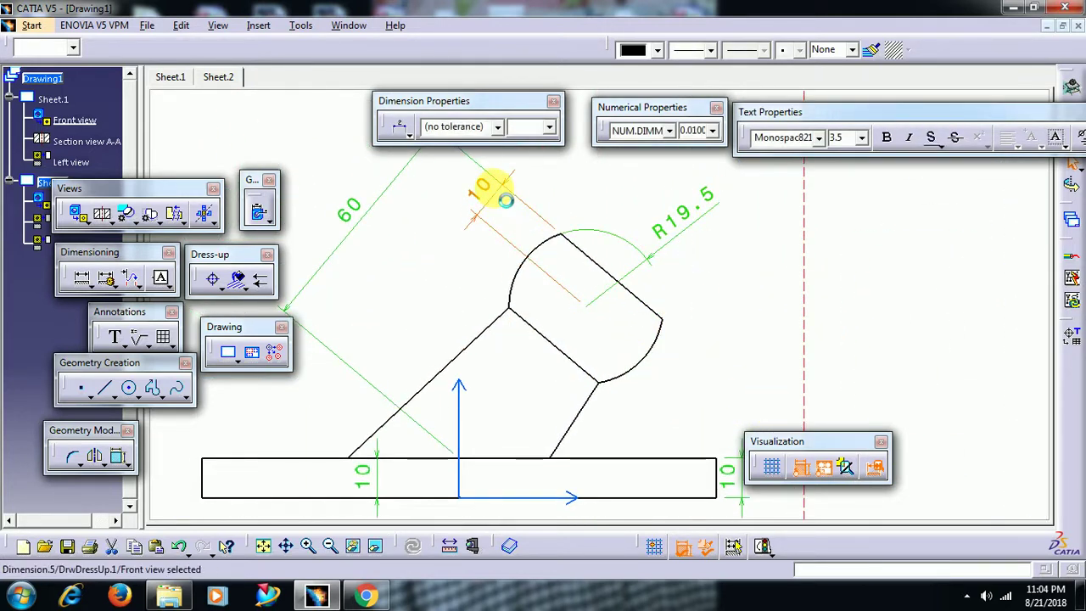
{"action": "left_click_drag", "start_coordinate": [506, 200], "coordinate": [525, 216]}
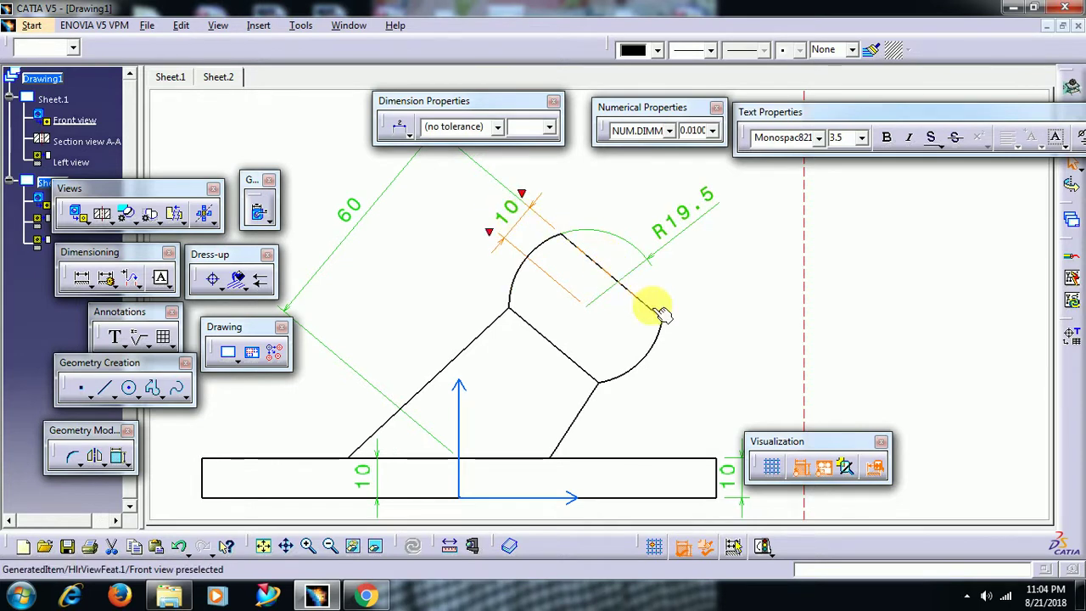
{"action": "left_click", "coordinate": [709, 222]}
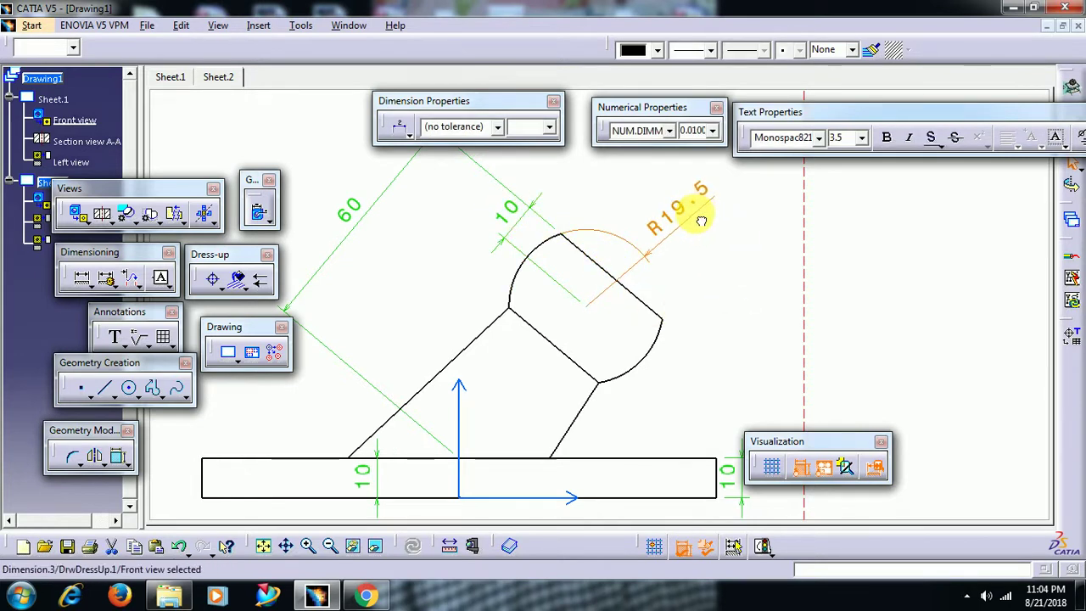
{"action": "left_click", "coordinate": [691, 276]}
- Shift the Visualization toolbar slightly and move the front view's right-hand plate thickness dimension farther from the plate
{"action": "mouse_move", "coordinate": [692, 277]}
{"action": "middle_mouse_down"}
{"action": "mouse_move", "coordinate": [714, 339]}
{"action": "mouse_move", "coordinate": [626, 315]}
{"action": "mouse_move", "coordinate": [659, 256]}
{"action": "mouse_move", "coordinate": [655, 330]}
{"action": "mouse_move", "coordinate": [594, 207]}
{"action": "middle_mouse_up"}
{"action": "mouse_move", "coordinate": [675, 363]}
{"action": "middle_mouse_down"}
{"action": "mouse_move", "coordinate": [686, 307]}
{"action": "mouse_move", "coordinate": [587, 307]}
{"action": "mouse_move", "coordinate": [599, 324]}
{"action": "mouse_move", "coordinate": [603, 286]}
{"action": "mouse_move", "coordinate": [582, 401]}
{"action": "middle_mouse_up"}
{"action": "middle_click_drag", "start_coordinate": [606, 332], "coordinate": [637, 368]}
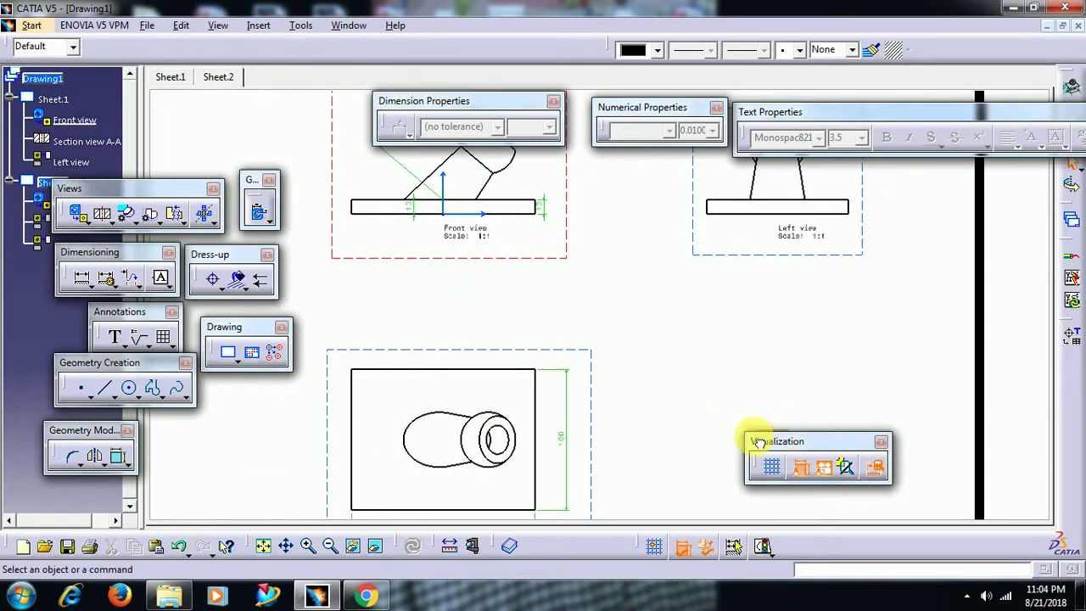
{"action": "left_click_drag", "start_coordinate": [759, 440], "coordinate": [731, 448]}
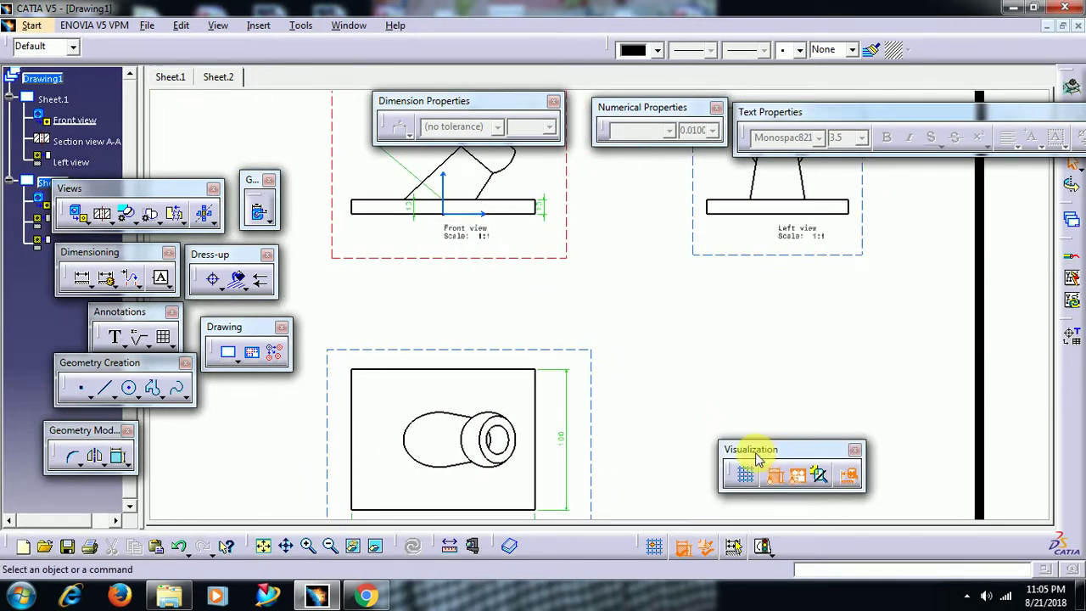
{"action": "left_click", "coordinate": [849, 480]}
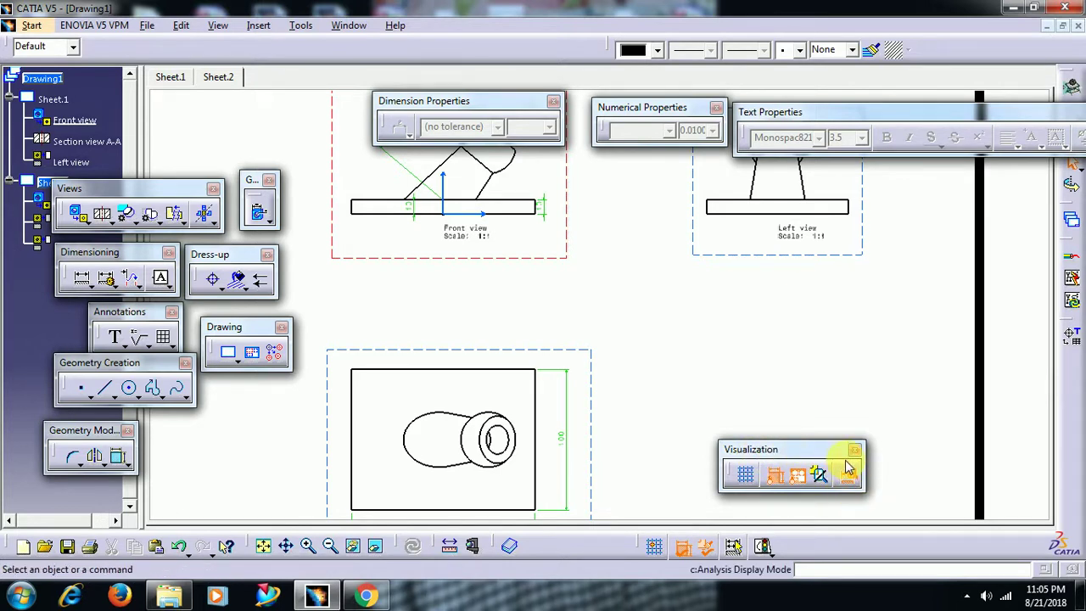
{"action": "mouse_move", "coordinate": [591, 325]}
{"action": "middle_mouse_down"}
{"action": "mouse_move", "coordinate": [601, 339]}
{"action": "mouse_move", "coordinate": [597, 285]}
{"action": "mouse_move", "coordinate": [606, 339]}
{"action": "middle_mouse_up"}
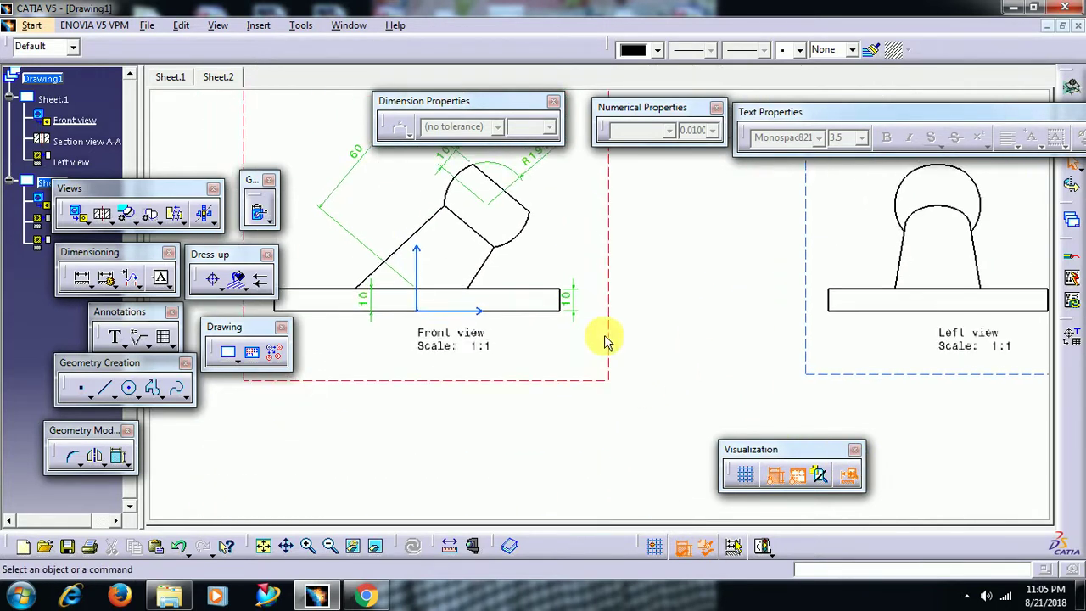
{"action": "left_click", "coordinate": [602, 298]}
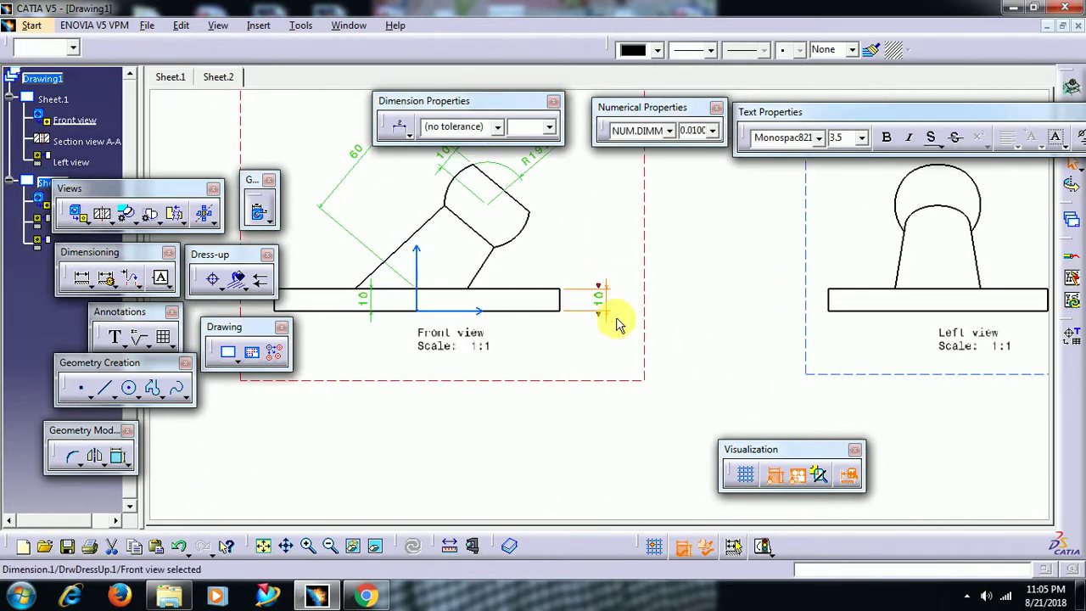
{"action": "left_click", "coordinate": [702, 376]}
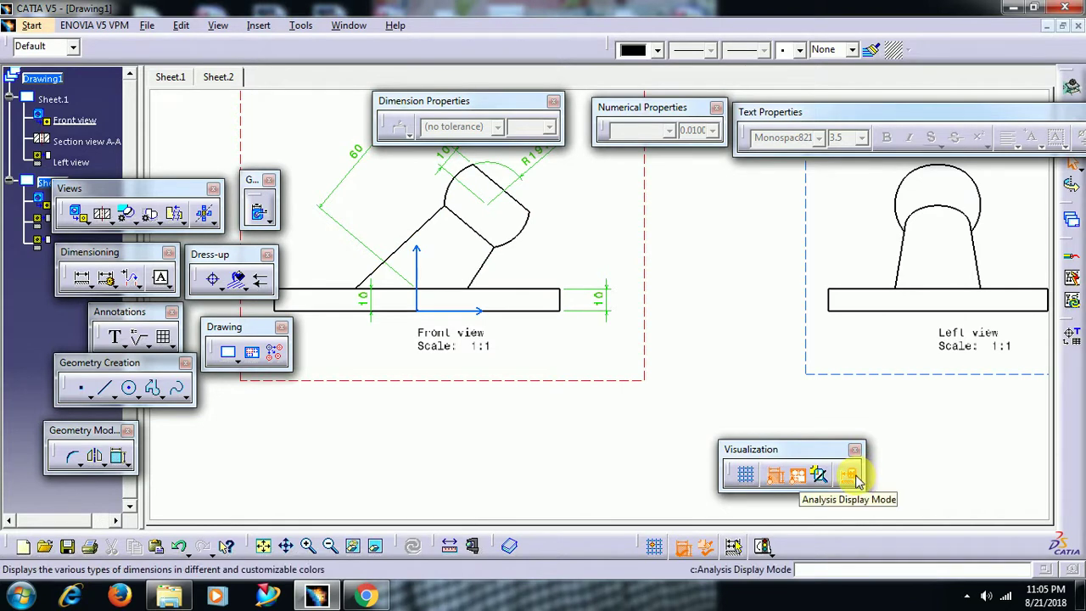
- Turn off Analysis Display Mode and move the front view's name and scale text lower to clear space beneath the plate
{"action": "left_click", "coordinate": [855, 476]}
{"action": "mouse_move", "coordinate": [545, 335]}
{"action": "middle_mouse_down"}
{"action": "mouse_move", "coordinate": [582, 415]}
{"action": "mouse_move", "coordinate": [597, 354]}
{"action": "mouse_move", "coordinate": [626, 359]}
{"action": "mouse_move", "coordinate": [625, 337]}
{"action": "middle_mouse_up"}
{"action": "left_click_drag", "start_coordinate": [504, 346], "coordinate": [499, 377]}
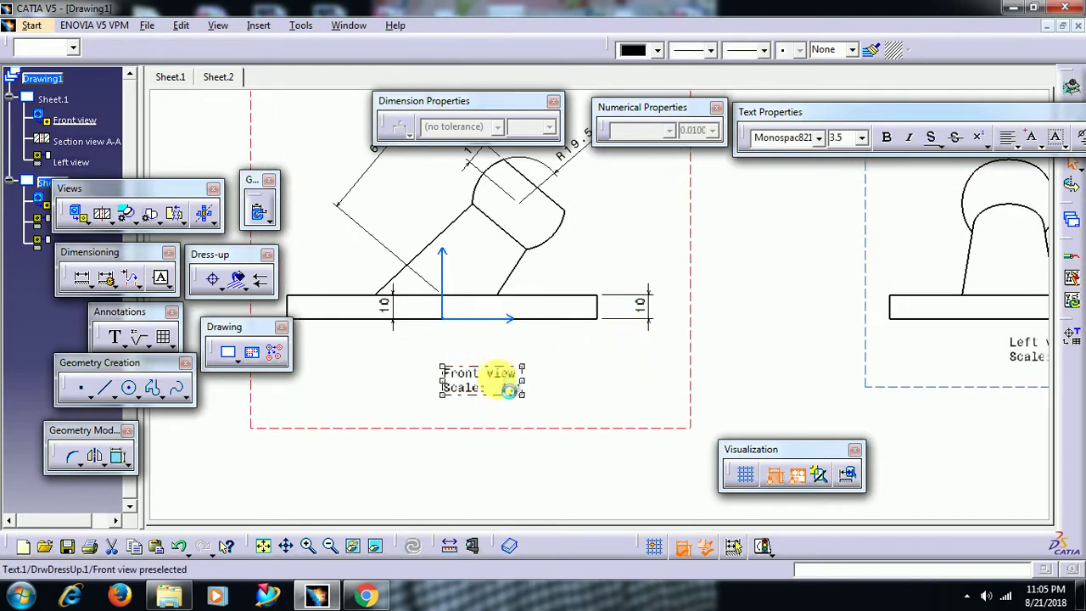
{"action": "left_click", "coordinate": [381, 376]}
- Dimension the front view plate's bottom edge, placing the dimension between the plate and the view label
{"action": "left_click", "coordinate": [79, 280]}
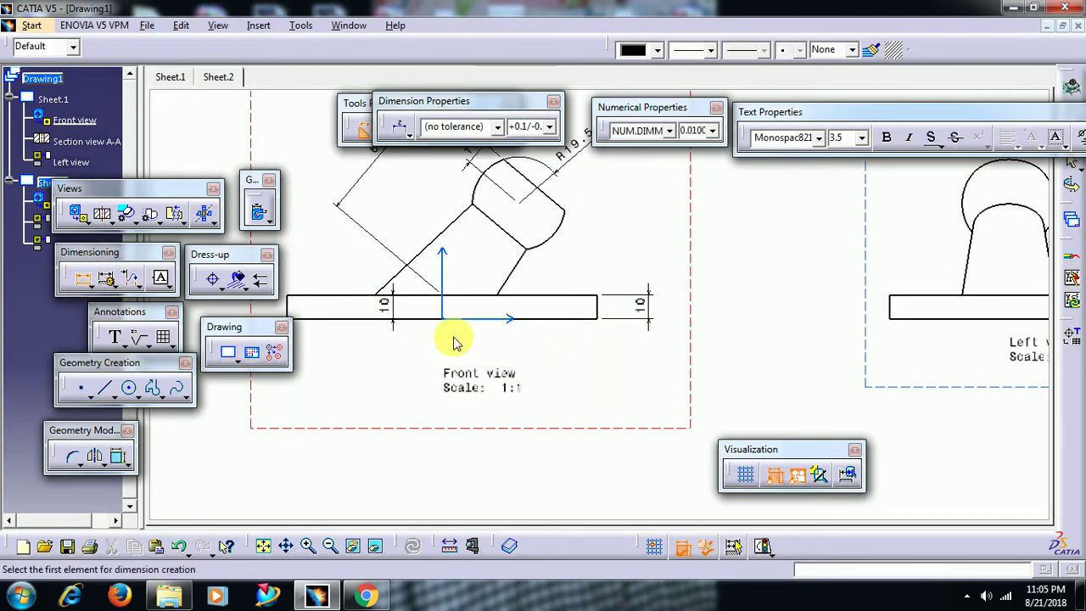
{"action": "left_click", "coordinate": [378, 321]}
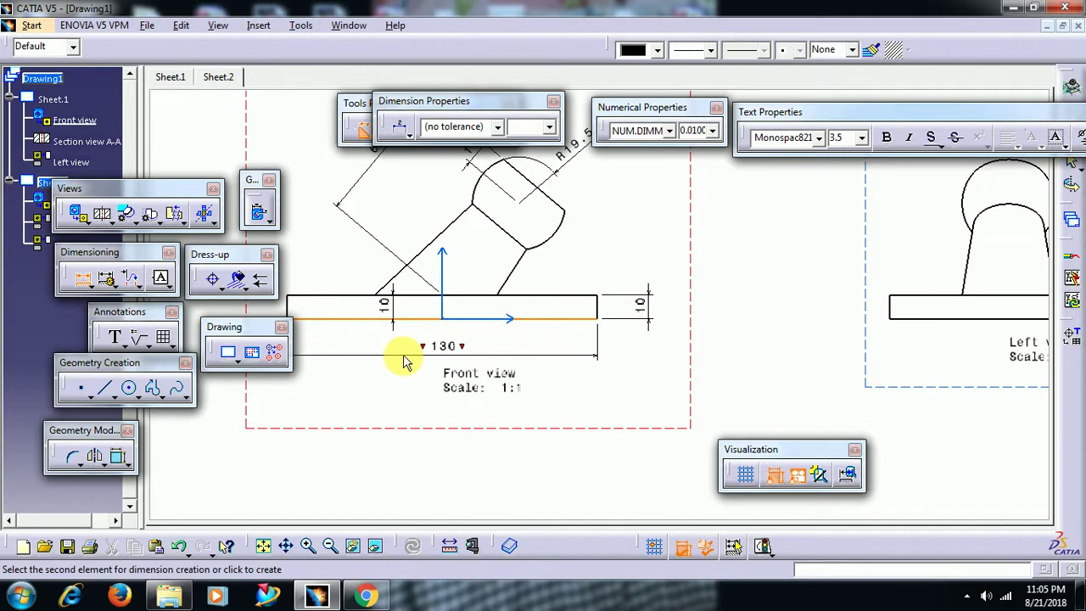
{"action": "left_click", "coordinate": [407, 359]}
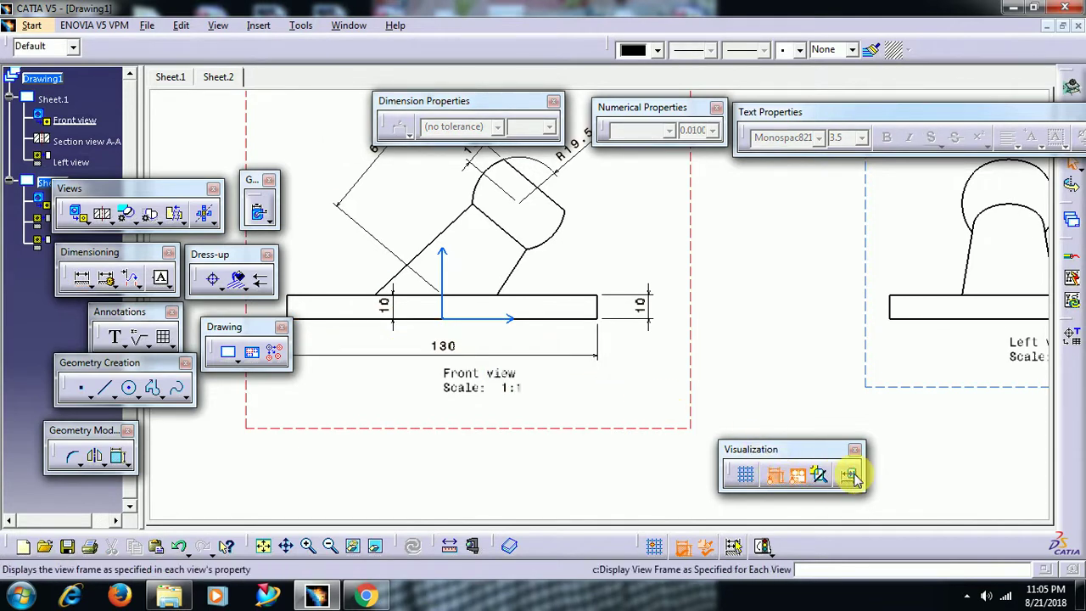
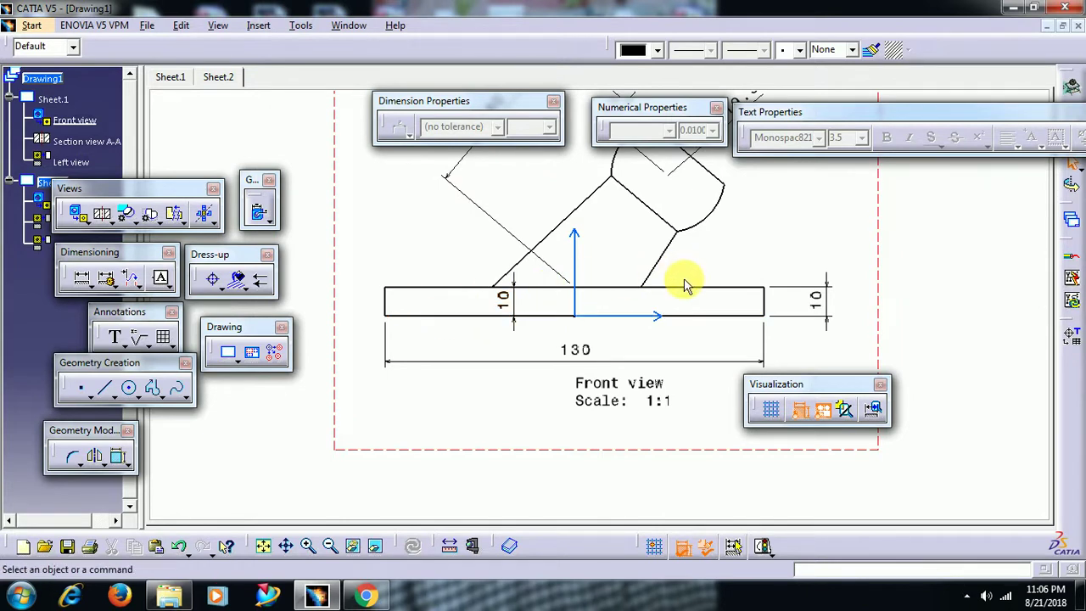
{"action": "left_click", "coordinate": [671, 287]}
{"action": "right_click", "coordinate": [669, 289]}
{"action": "left_click", "coordinate": [598, 353]}
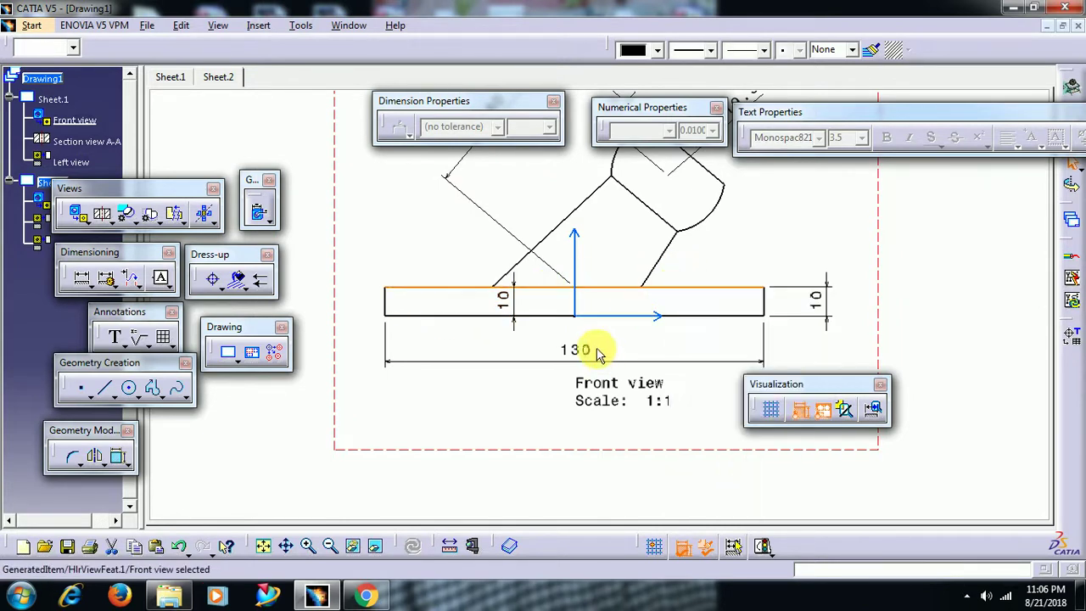
- On Sheet.1, delete the line across the top of the plate opening in Section view A-A and its short leftover segment
{"action": "left_click", "coordinate": [184, 79]}
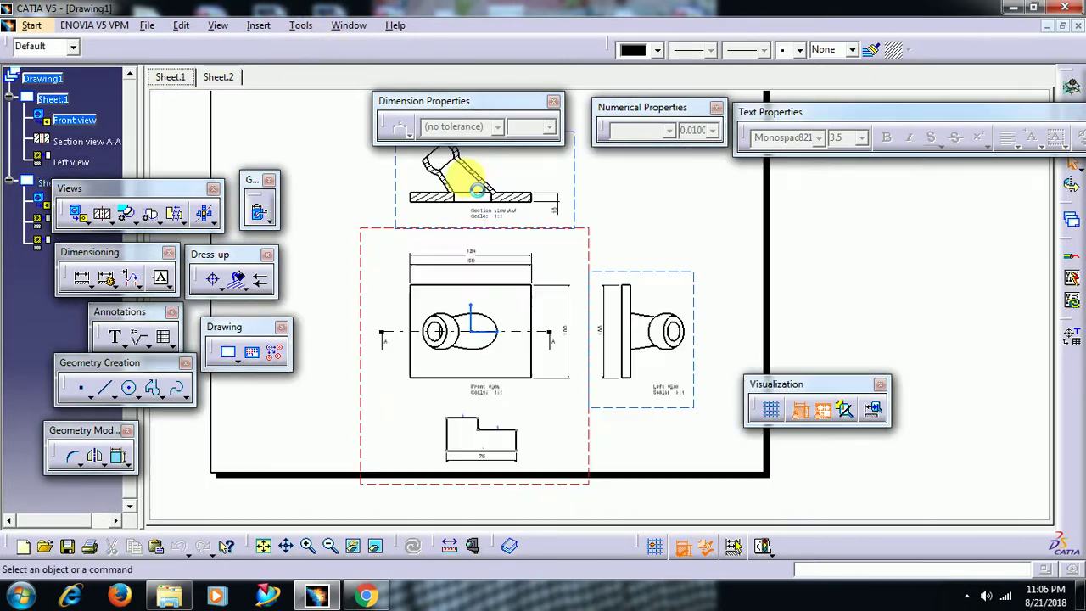
{"action": "mouse_move", "coordinate": [589, 340]}
{"action": "middle_mouse_down"}
{"action": "mouse_move", "coordinate": [504, 286]}
{"action": "mouse_move", "coordinate": [528, 317]}
{"action": "mouse_move", "coordinate": [504, 272]}
{"action": "mouse_move", "coordinate": [610, 369]}
{"action": "mouse_move", "coordinate": [565, 262]}
{"action": "middle_mouse_up"}
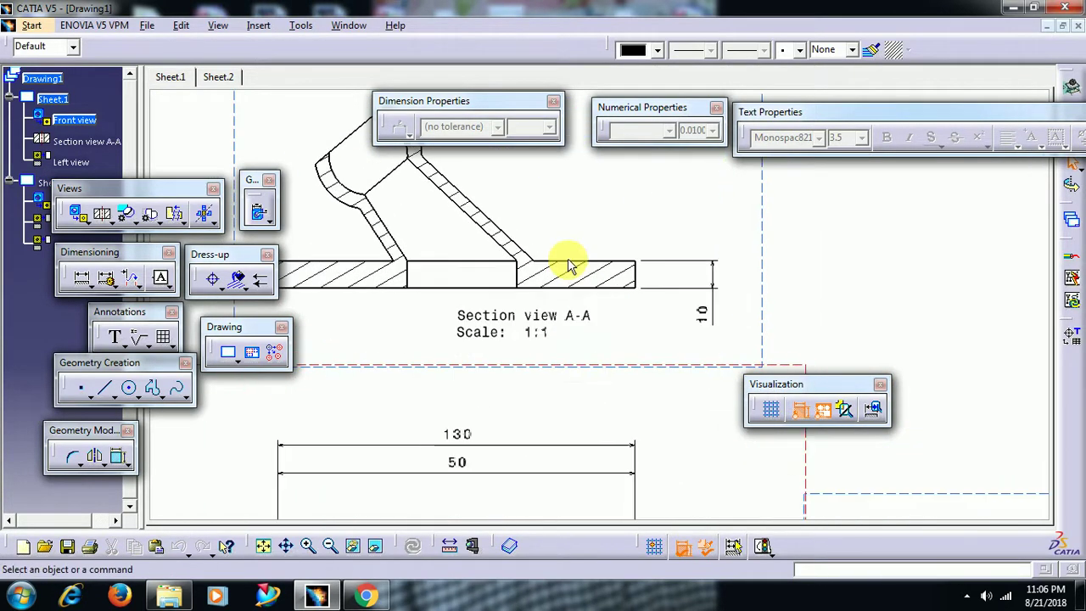
{"action": "right_click", "coordinate": [467, 266]}
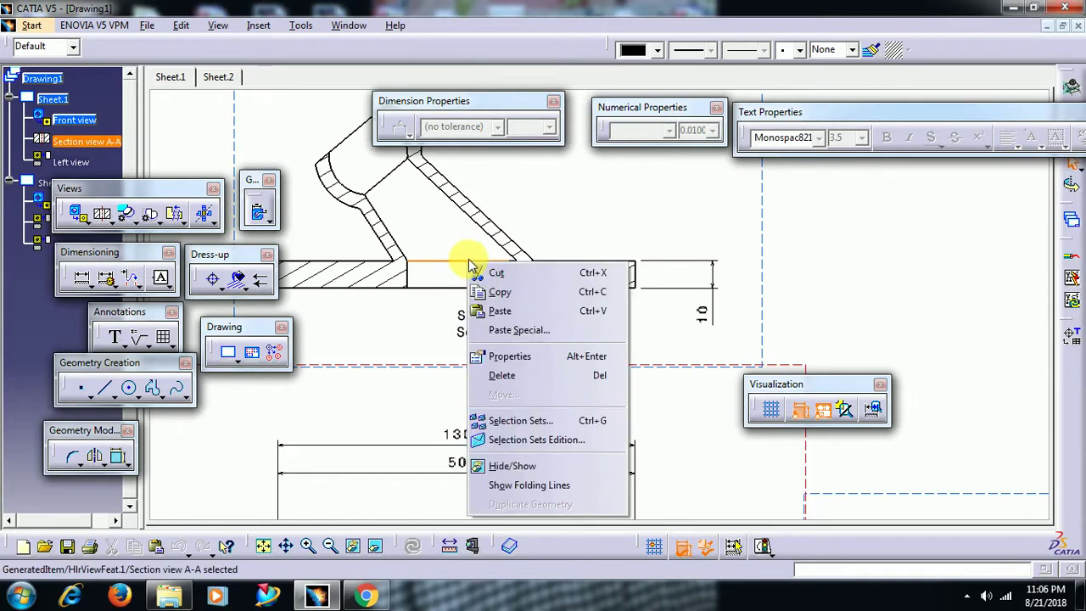
{"action": "left_click", "coordinate": [529, 375]}
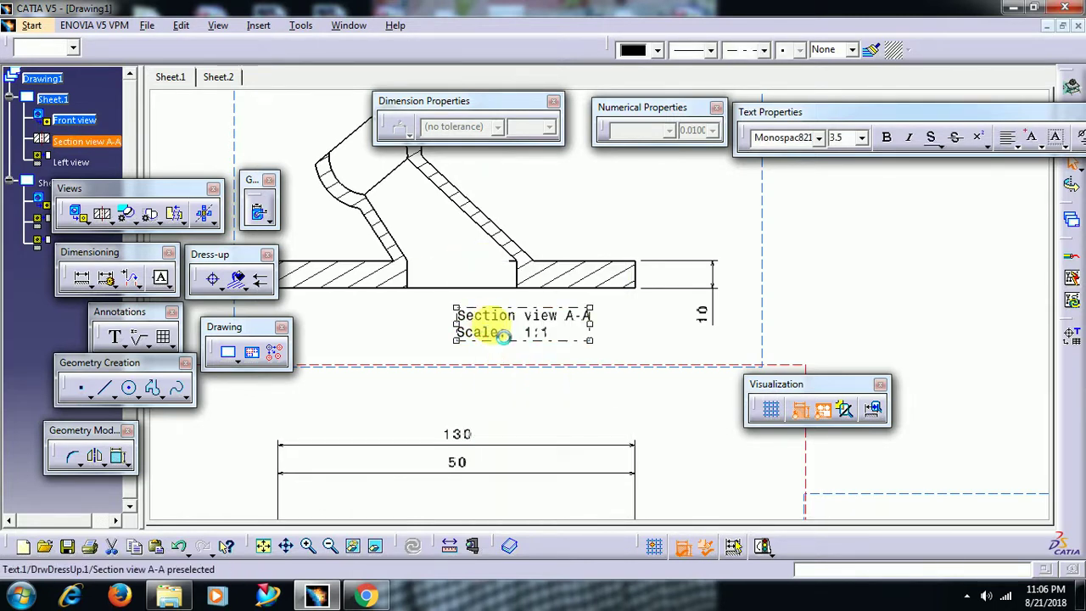
{"action": "right_click", "coordinate": [510, 261]}
{"action": "left_click", "coordinate": [556, 372]}
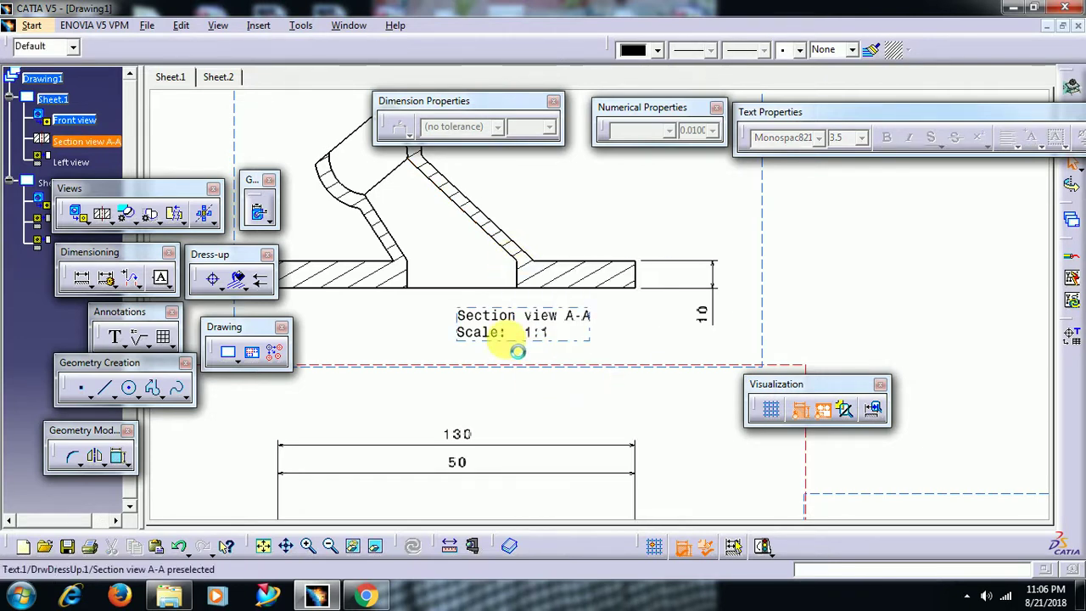
{"action": "mouse_move", "coordinate": [518, 351]}
{"action": "middle_mouse_down"}
{"action": "mouse_move", "coordinate": [545, 393]}
{"action": "mouse_move", "coordinate": [546, 449]}
{"action": "middle_mouse_up"}
{"action": "middle_click_drag", "start_coordinate": [545, 382], "coordinate": [548, 320]}
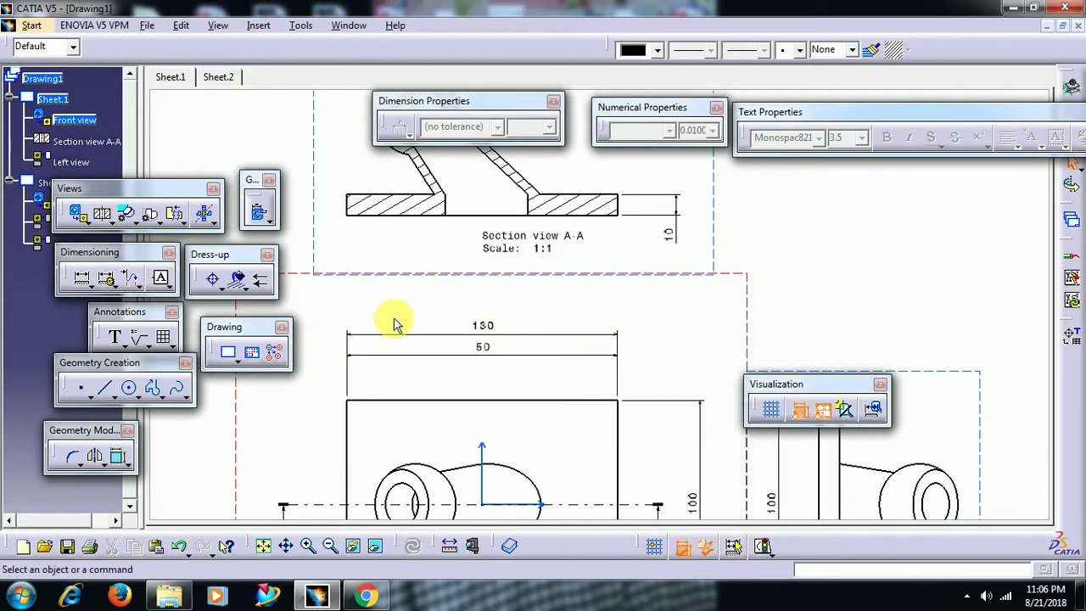
- Draw a line across the top of the plate opening in Section view A-A, joining the two inner hatched corners
{"action": "left_click", "coordinate": [108, 388]}
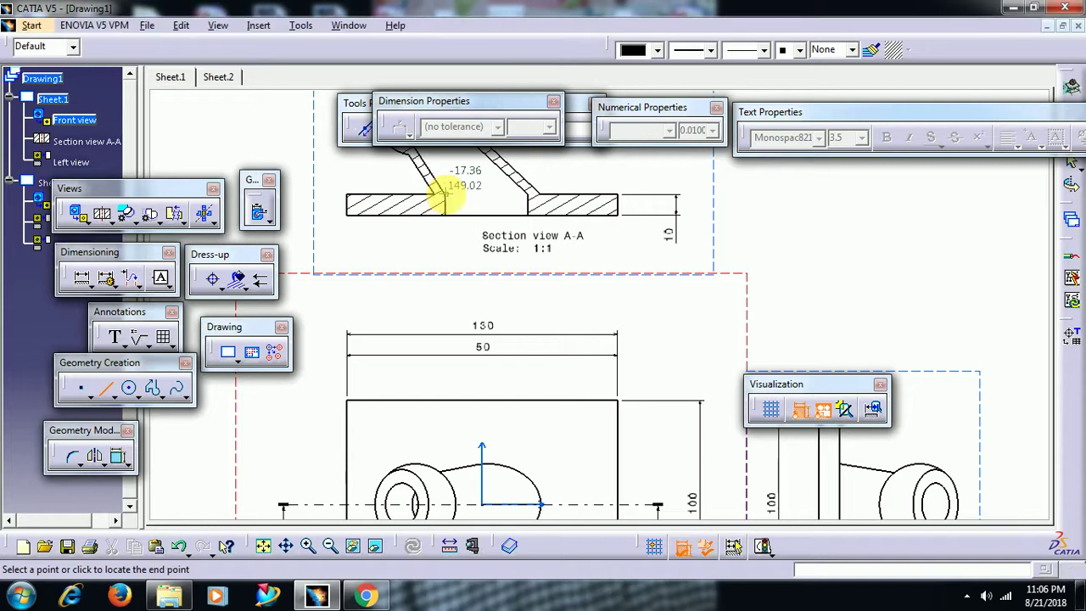
{"action": "left_click", "coordinate": [528, 194]}
{"action": "mouse_move", "coordinate": [621, 307]}
{"action": "middle_mouse_down", "text": "ctrl"}
{"action": "mouse_move", "coordinate": [636, 289]}
{"action": "mouse_move", "coordinate": [665, 396]}
{"action": "middle_mouse_up", "text": "ctrl"}
{"action": "middle_click_drag", "start_coordinate": [652, 351], "coordinate": [650, 339], "text": "ctrl"}
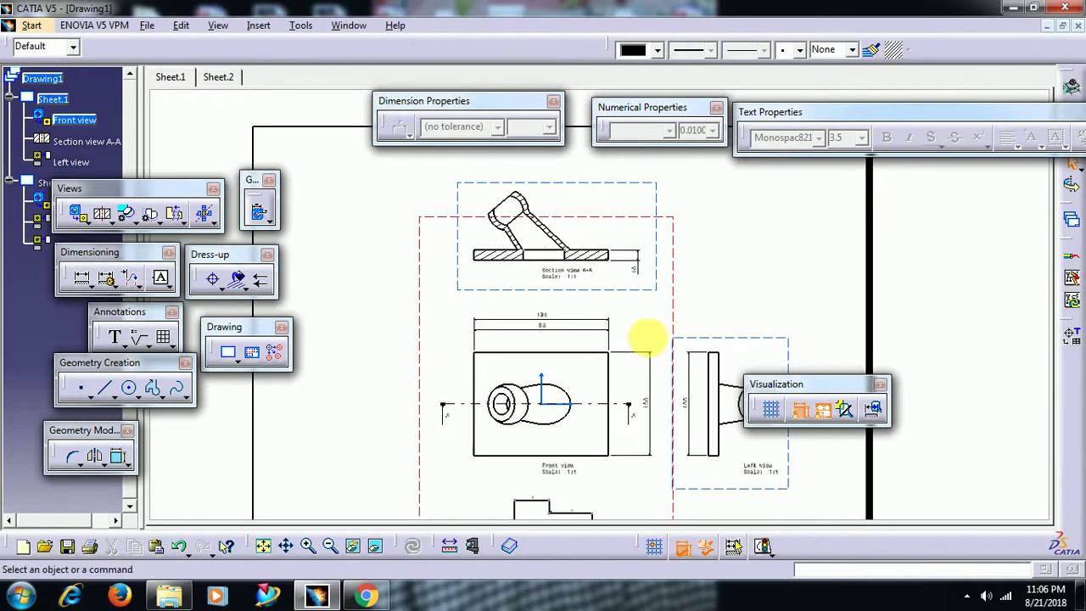
- Turn on Filter Generated Elements and examine the generated views against the hand-drawn section line and the stepped profile beneath the front view
{"action": "middle_click_drag", "start_coordinate": [719, 358], "coordinate": [715, 331]}
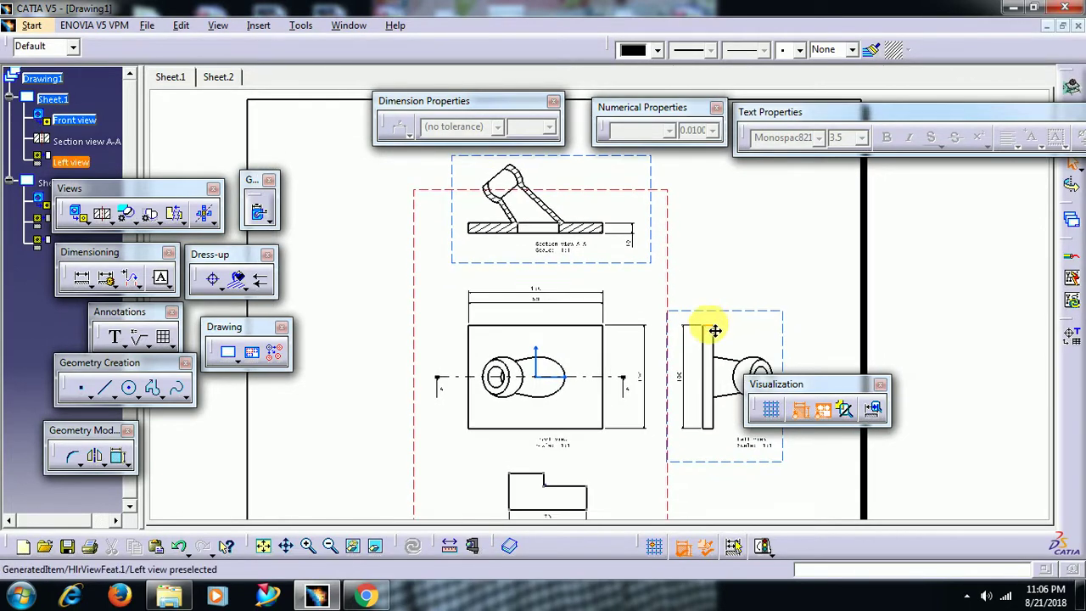
{"action": "left_click", "coordinate": [848, 411]}
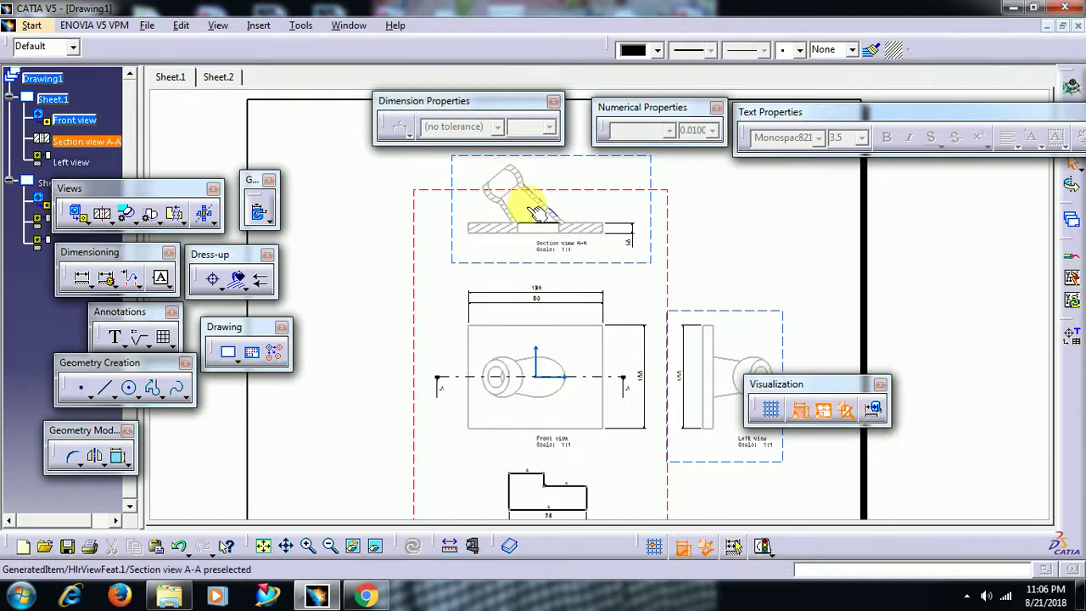
{"action": "mouse_move", "coordinate": [614, 383]}
{"action": "middle_mouse_down"}
{"action": "mouse_move", "coordinate": [566, 390]}
{"action": "mouse_move", "coordinate": [640, 371]}
{"action": "mouse_move", "coordinate": [605, 348]}
{"action": "middle_mouse_up"}
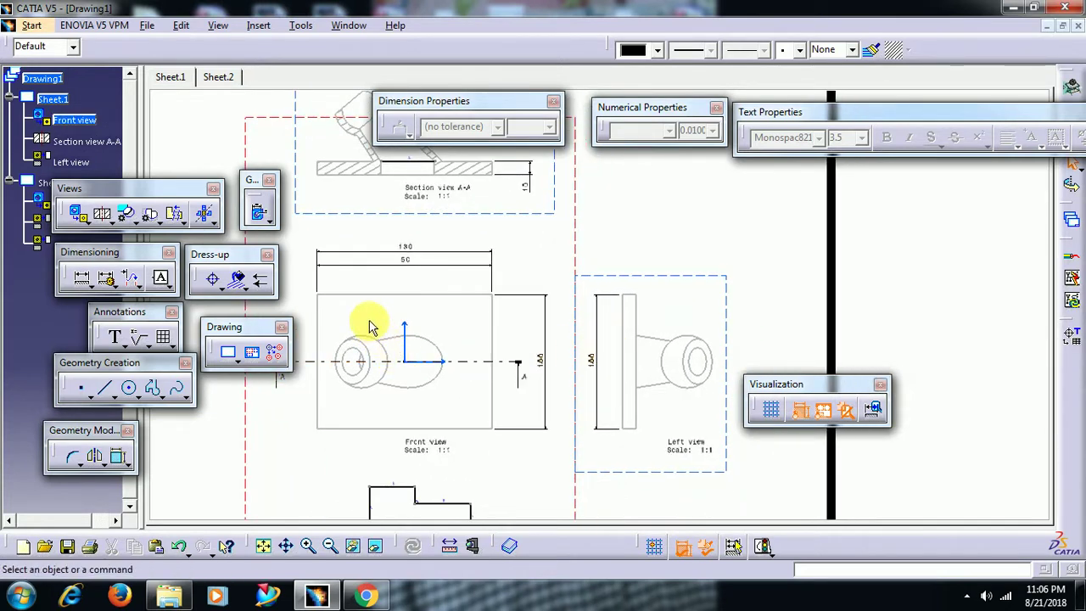
{"action": "mouse_move", "coordinate": [473, 441]}
{"action": "middle_mouse_down"}
{"action": "mouse_move", "coordinate": [498, 458]}
{"action": "mouse_move", "coordinate": [356, 291]}
{"action": "middle_mouse_up"}
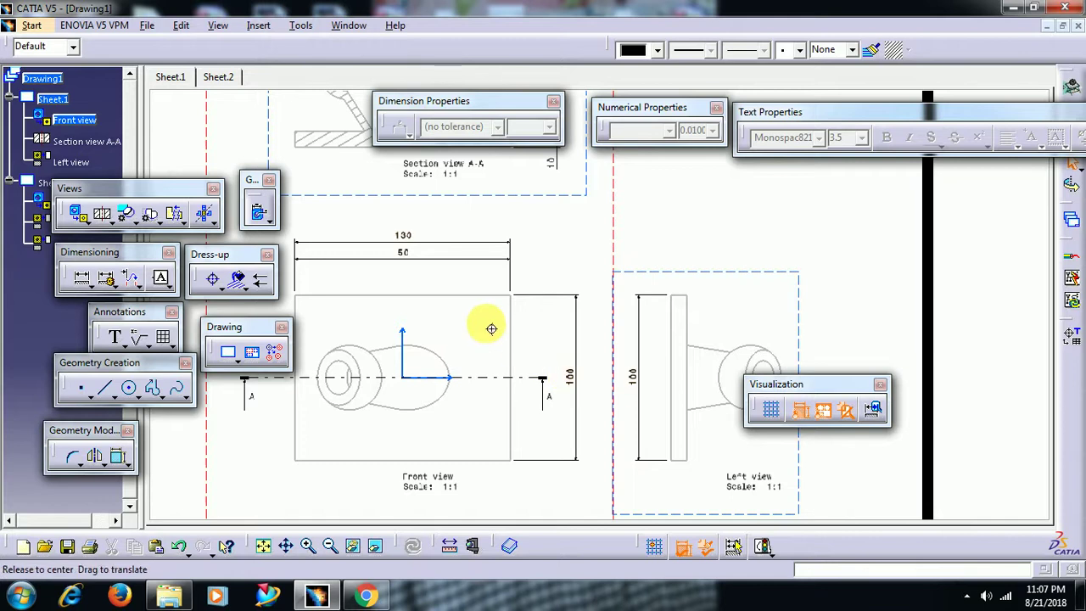
{"action": "middle_click_drag", "start_coordinate": [492, 328], "coordinate": [615, 494]}
{"action": "middle_click_drag", "start_coordinate": [562, 373], "coordinate": [560, 329], "text": "ctrl"}
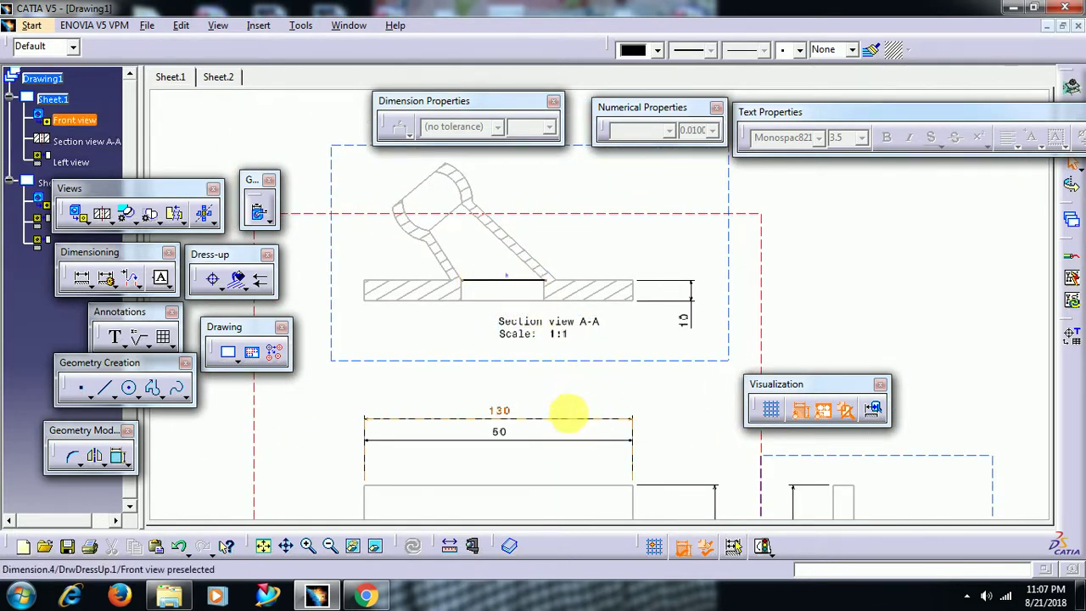
{"action": "middle_click_drag", "start_coordinate": [570, 460], "coordinate": [579, 208]}
{"action": "middle_click_drag", "start_coordinate": [612, 361], "coordinate": [613, 231]}
{"action": "mouse_move", "coordinate": [613, 231]}
{"action": "middle_mouse_down", "text": "ctrl"}
{"action": "mouse_move", "coordinate": [626, 252]}
{"action": "mouse_move", "coordinate": [614, 265]}
{"action": "middle_mouse_up", "text": "ctrl"}
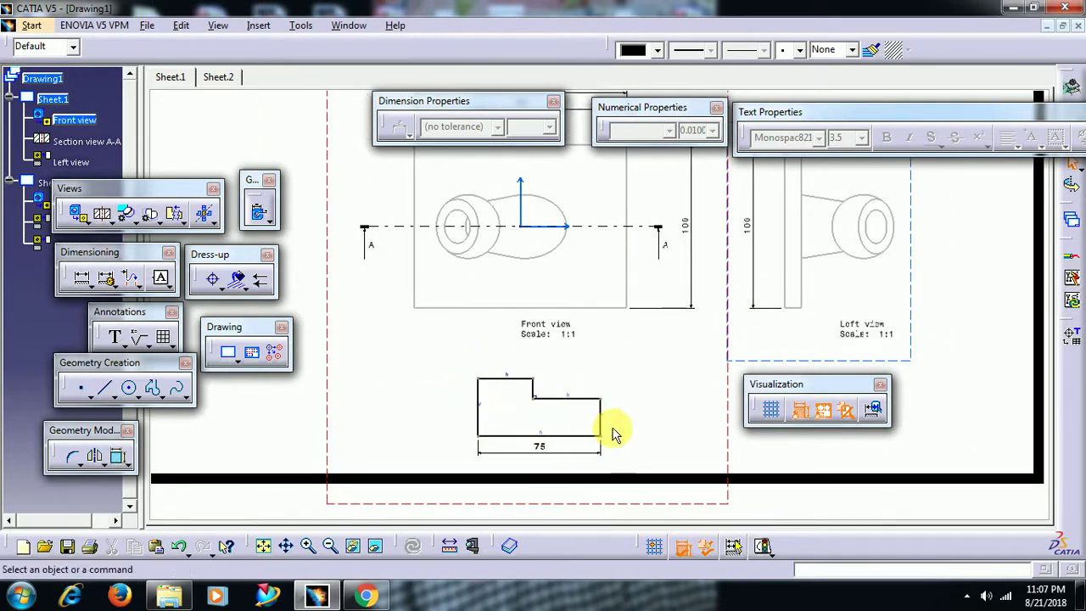
{"action": "mouse_move", "coordinate": [572, 359]}
{"action": "middle_mouse_down"}
{"action": "mouse_move", "coordinate": [516, 368]}
{"action": "mouse_move", "coordinate": [536, 371]}
{"action": "mouse_move", "coordinate": [467, 395]}
{"action": "mouse_move", "coordinate": [537, 419]}
{"action": "mouse_move", "coordinate": [555, 444]}
{"action": "mouse_move", "coordinate": [551, 482]}
{"action": "middle_mouse_up"}
{"action": "middle_click_drag", "start_coordinate": [577, 435], "coordinate": [573, 435]}
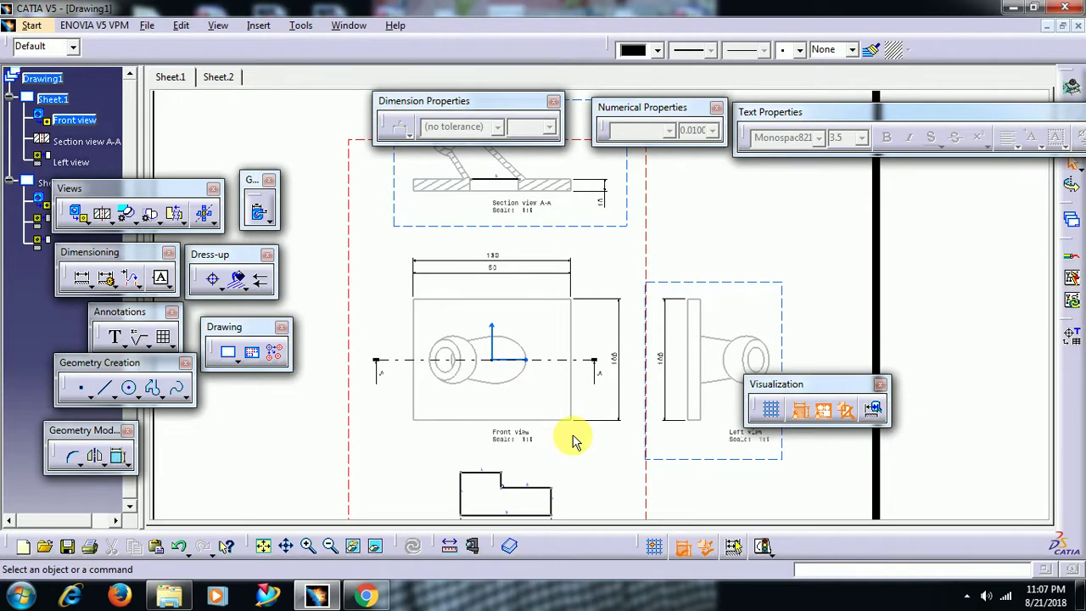
- Toggle Filter Generated Elements several times to compare both displays, and leave the filter off
{"action": "left_click", "coordinate": [847, 411]}
{"action": "left_click", "coordinate": [847, 413]}
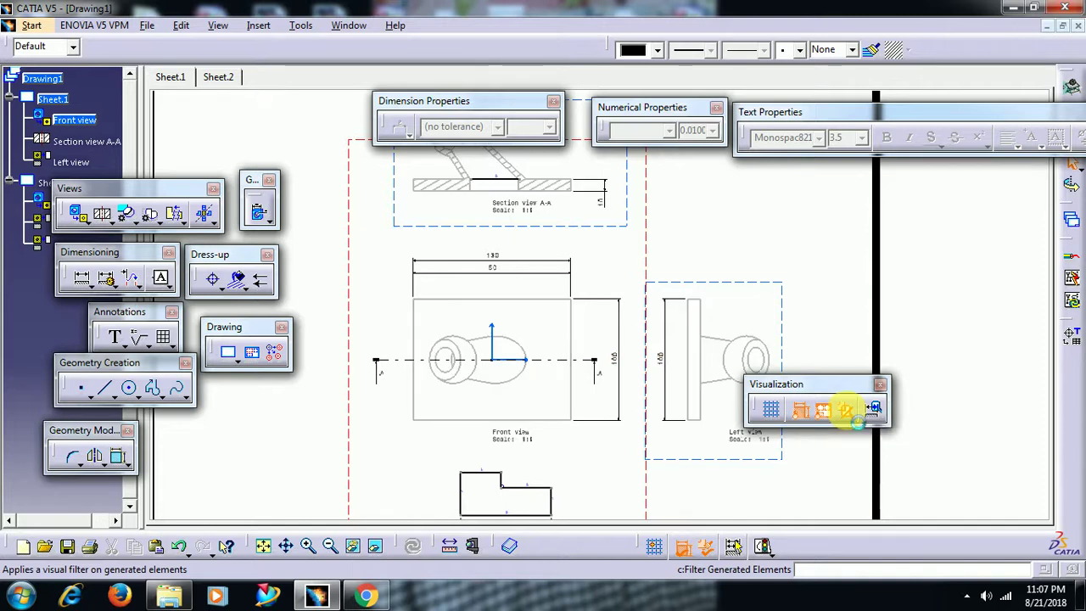
{"action": "left_click", "coordinate": [847, 411]}
{"action": "left_click", "coordinate": [846, 412]}
{"action": "left_click", "coordinate": [847, 413]}
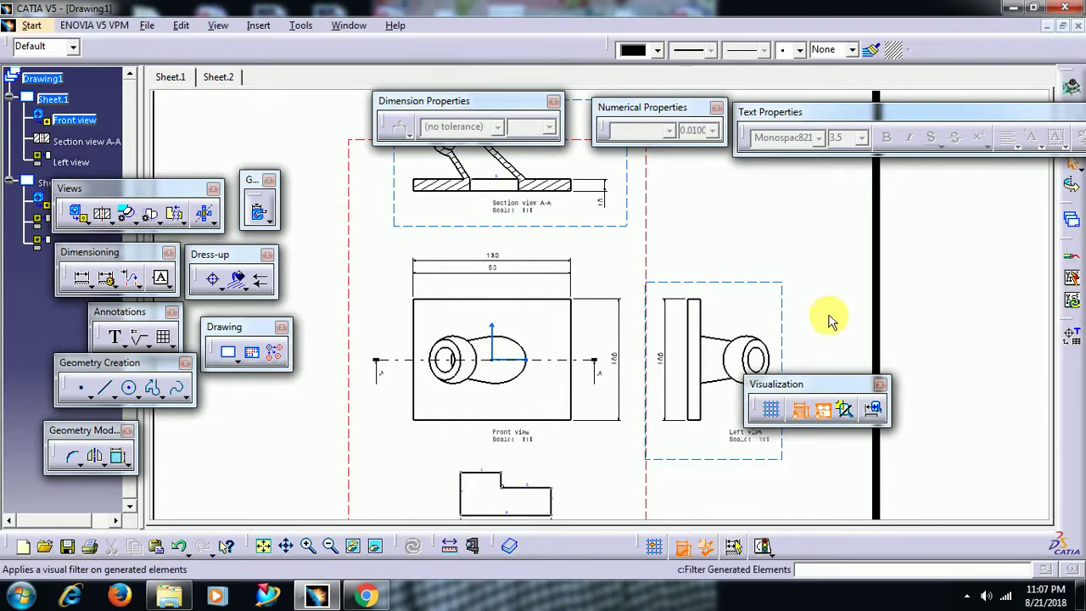
{"action": "scroll", "coordinate": [472, 319], "scroll_direction": "down", "scroll_amount": 1}
{"action": "mouse_move", "coordinate": [478, 324]}
{"action": "middle_mouse_down", "text": "ctrl"}
{"action": "mouse_move", "coordinate": [502, 337]}
{"action": "mouse_move", "coordinate": [514, 389]}
{"action": "middle_mouse_up", "text": "ctrl"}
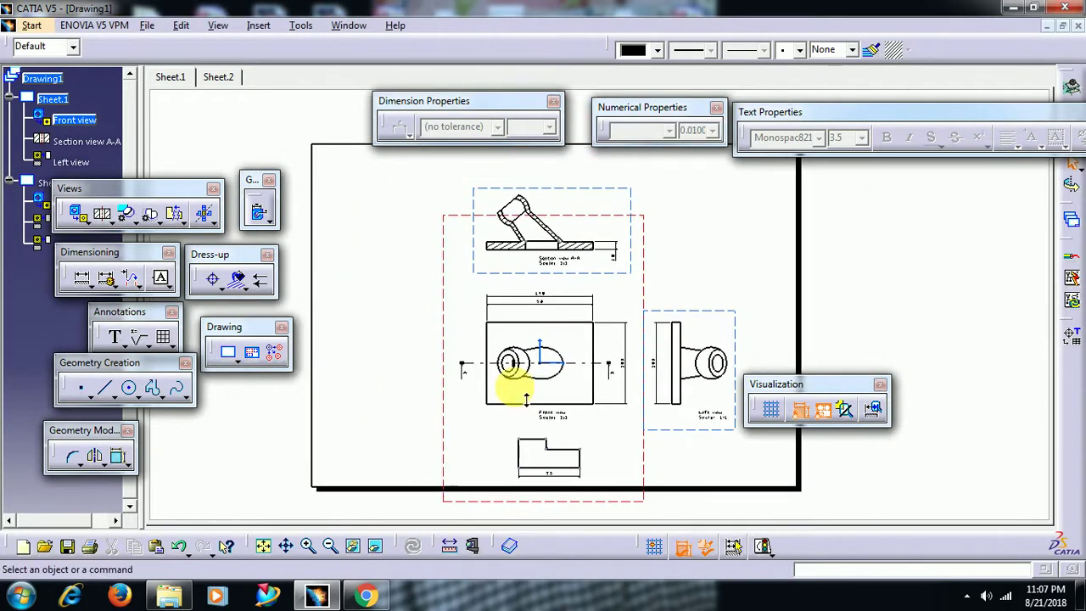
{"action": "mouse_move", "coordinate": [552, 339]}
{"action": "middle_mouse_down", "text": "ctrl"}
{"action": "mouse_move", "coordinate": [605, 340]}
{"action": "mouse_move", "coordinate": [581, 342]}
{"action": "middle_mouse_up", "text": "ctrl"}
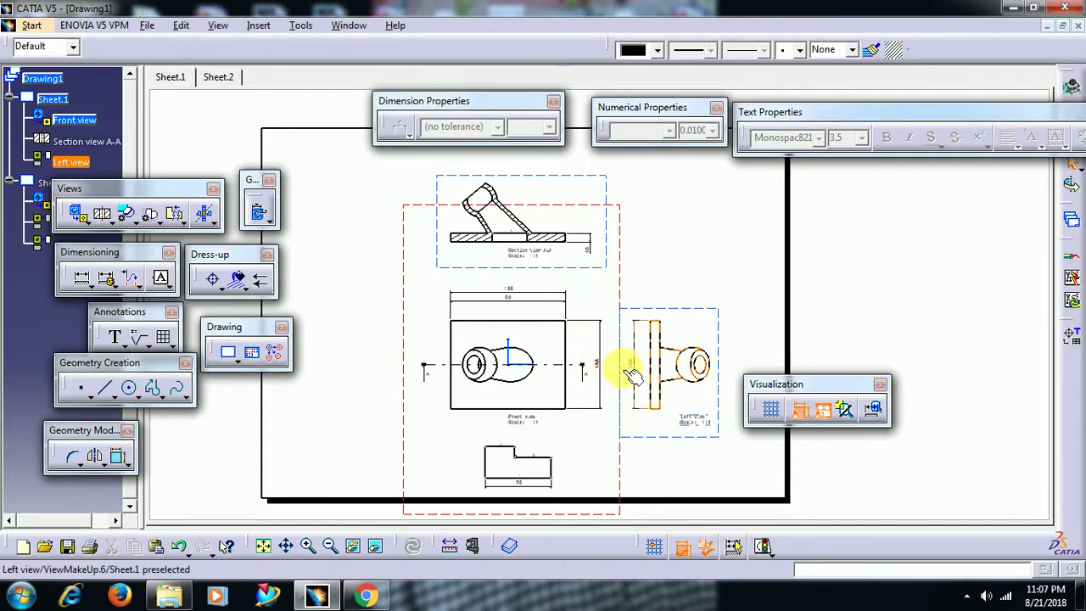